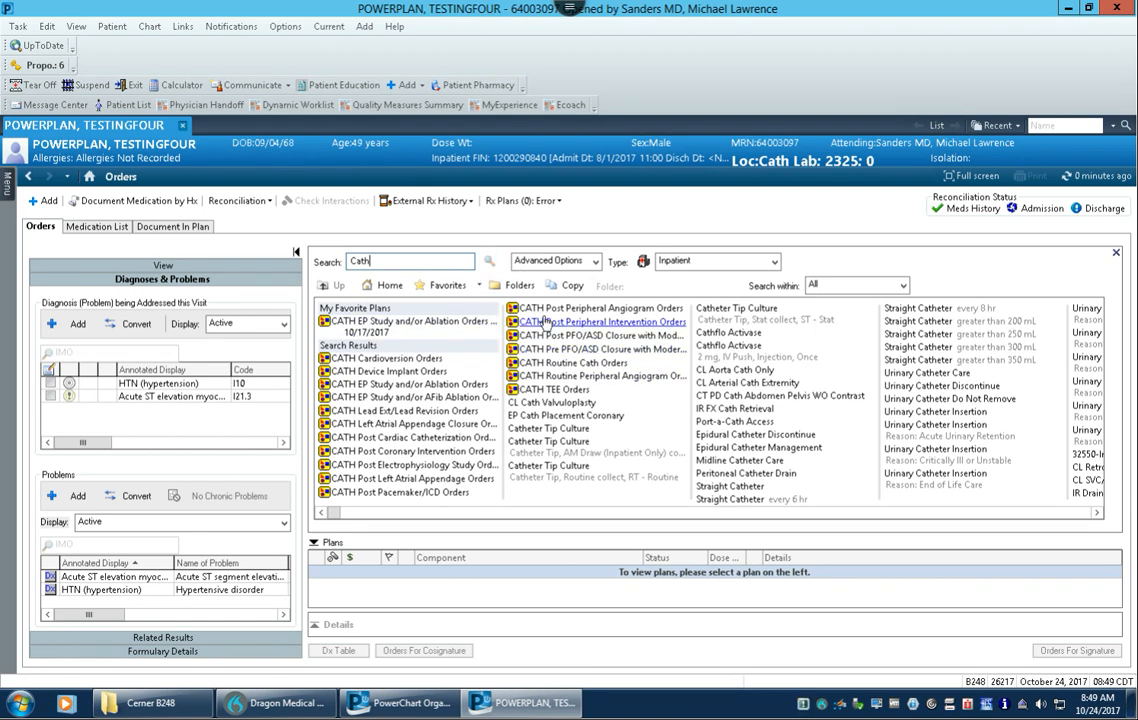
Step: Add the CATH Routine Peripheral Angiogram Orders plan and sign it as planned, continuing despite the missing required details
click(573, 379)
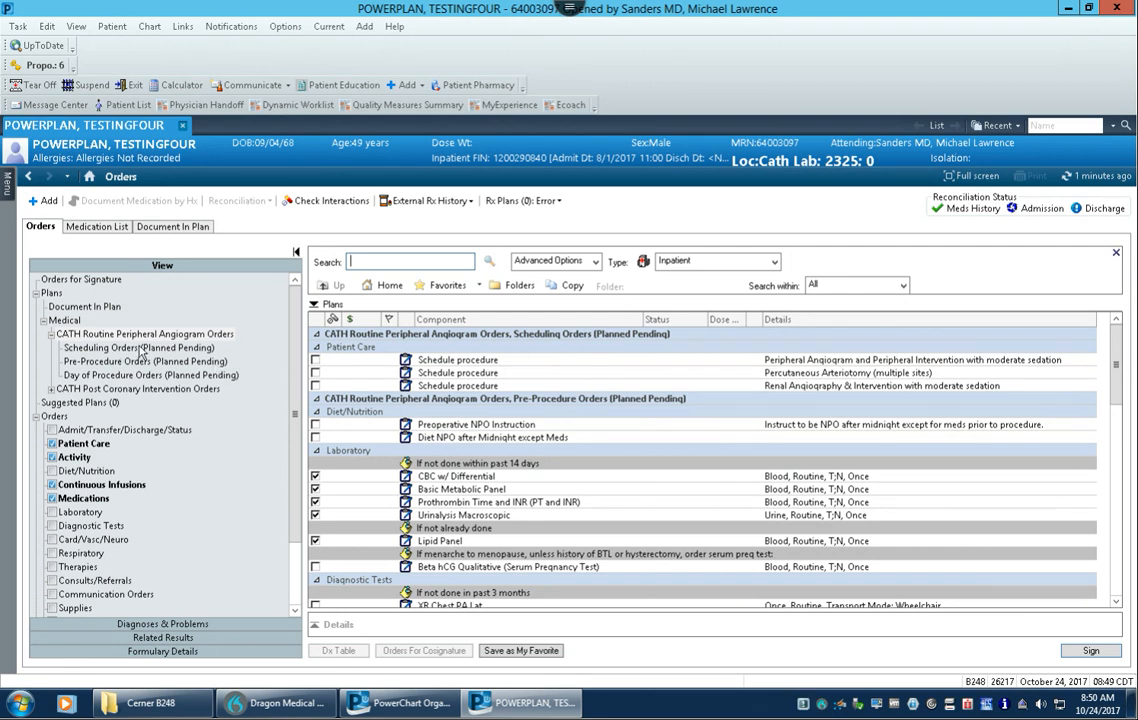
click(205, 336)
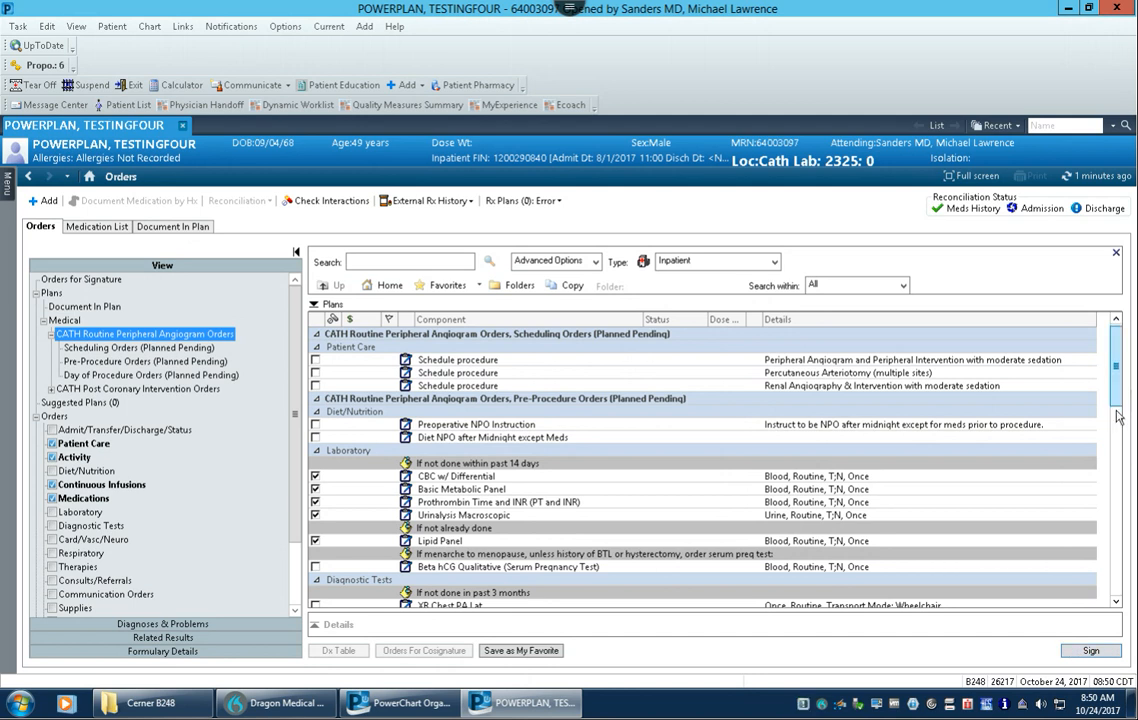
click(1117, 490)
drag(1117, 491, 1116, 365)
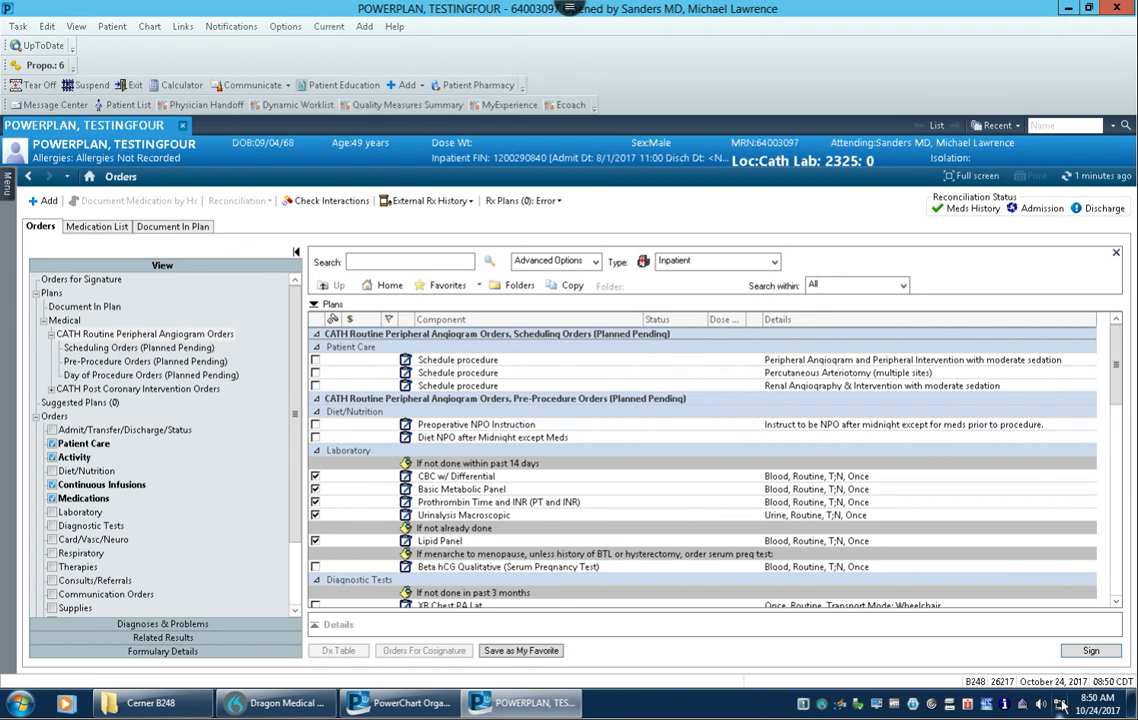
click(1091, 650)
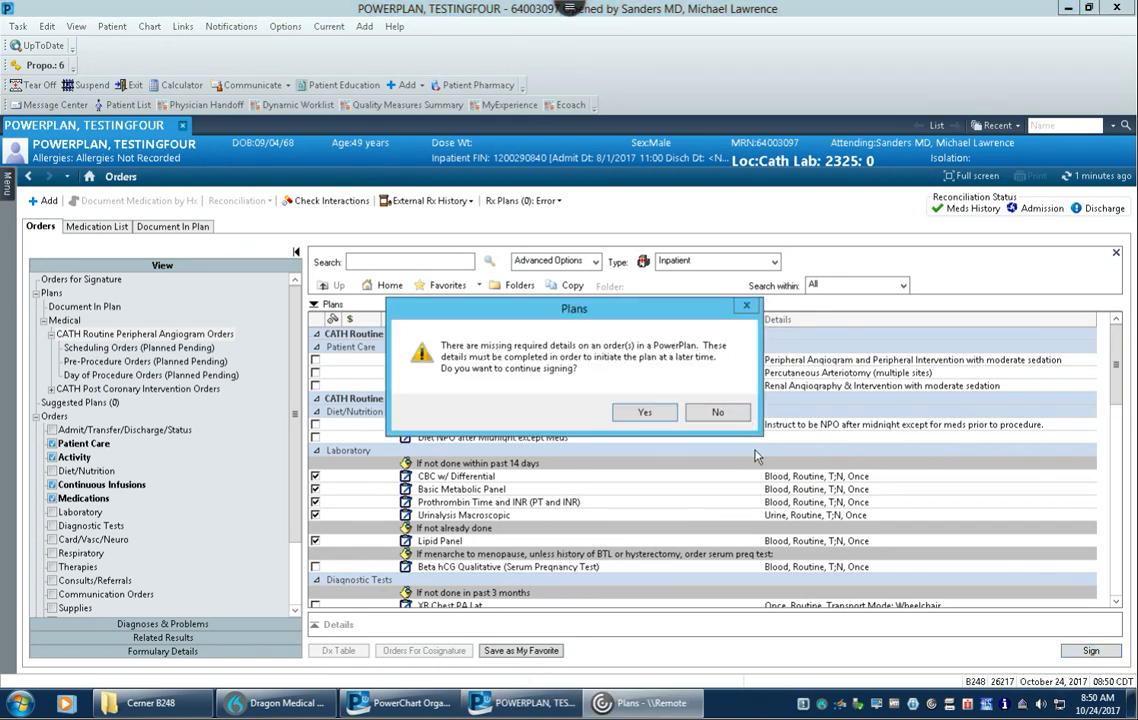
click(644, 412)
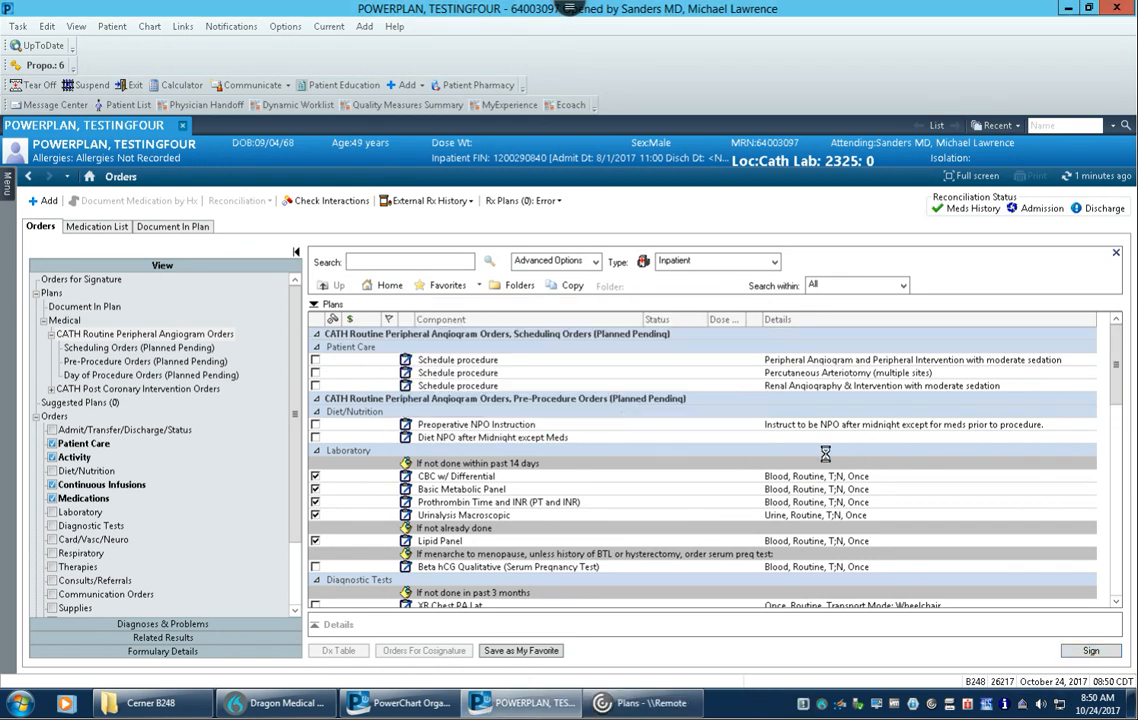
click(453, 332)
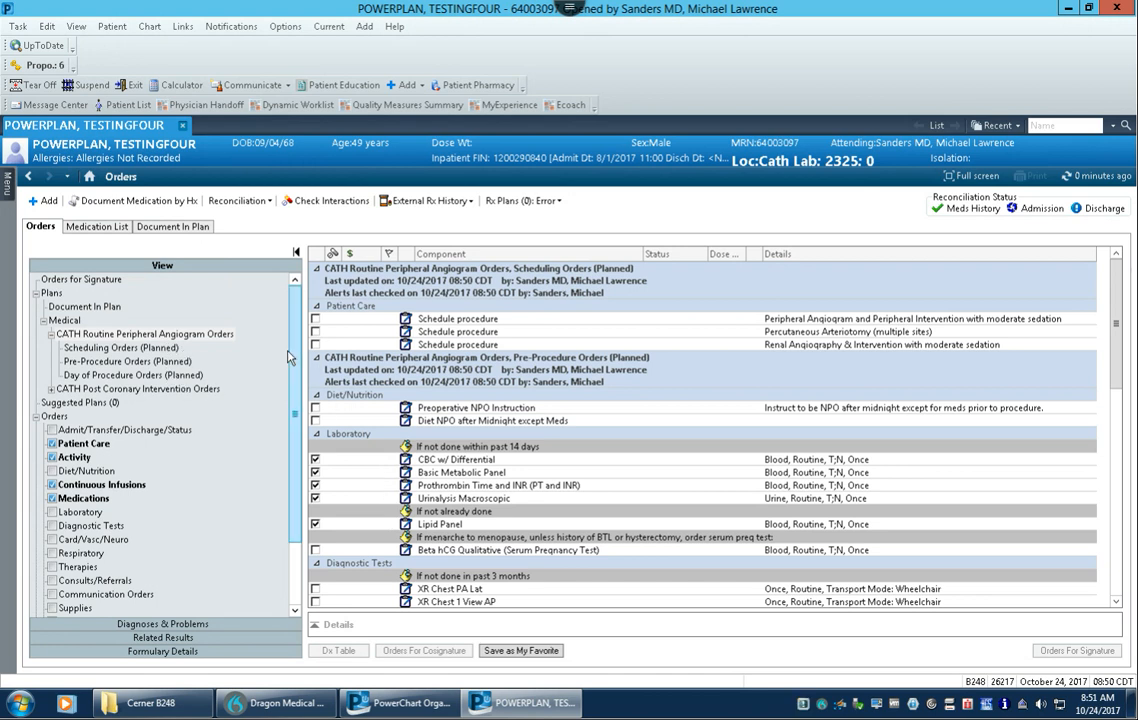
Step: Examine the patient's complete orders list for orders belonging to the planned angiogram plan
scroll(128, 345, down, 2)
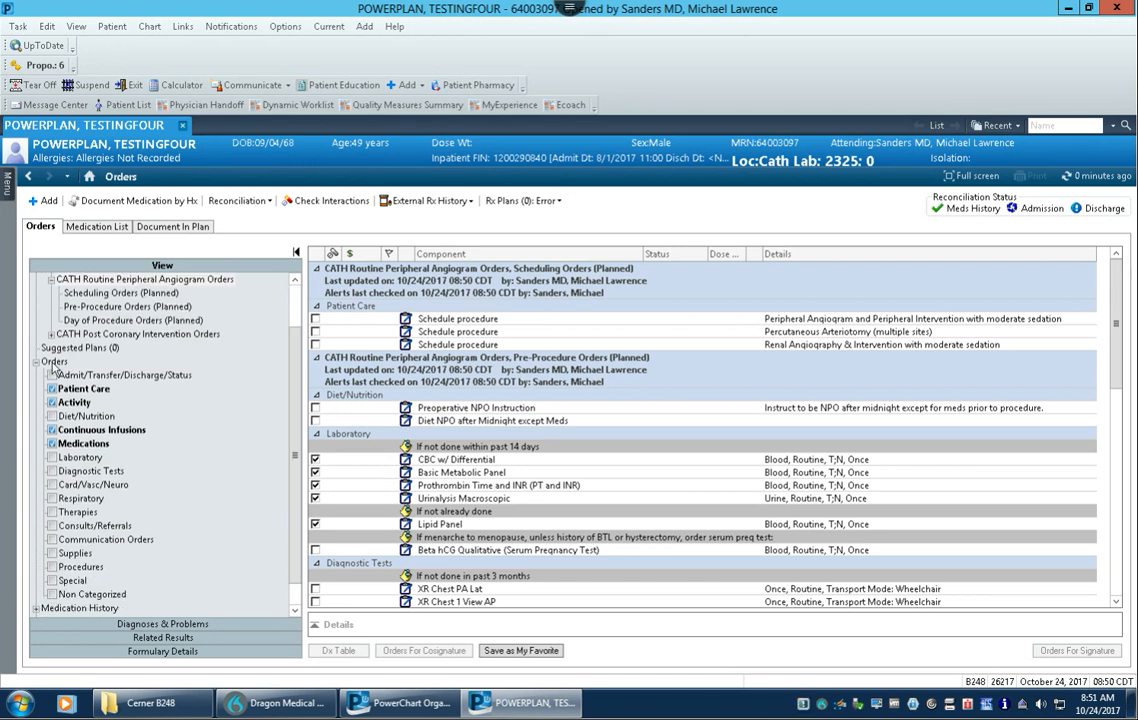
click(53, 362)
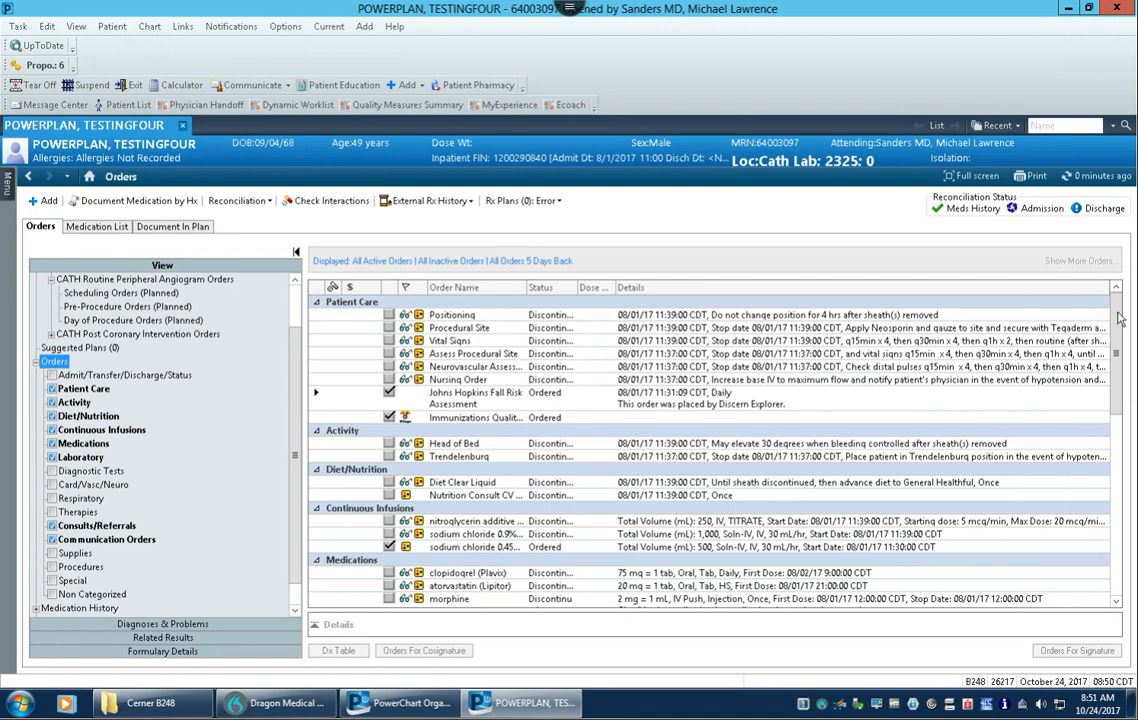
drag(1115, 346, 1118, 290)
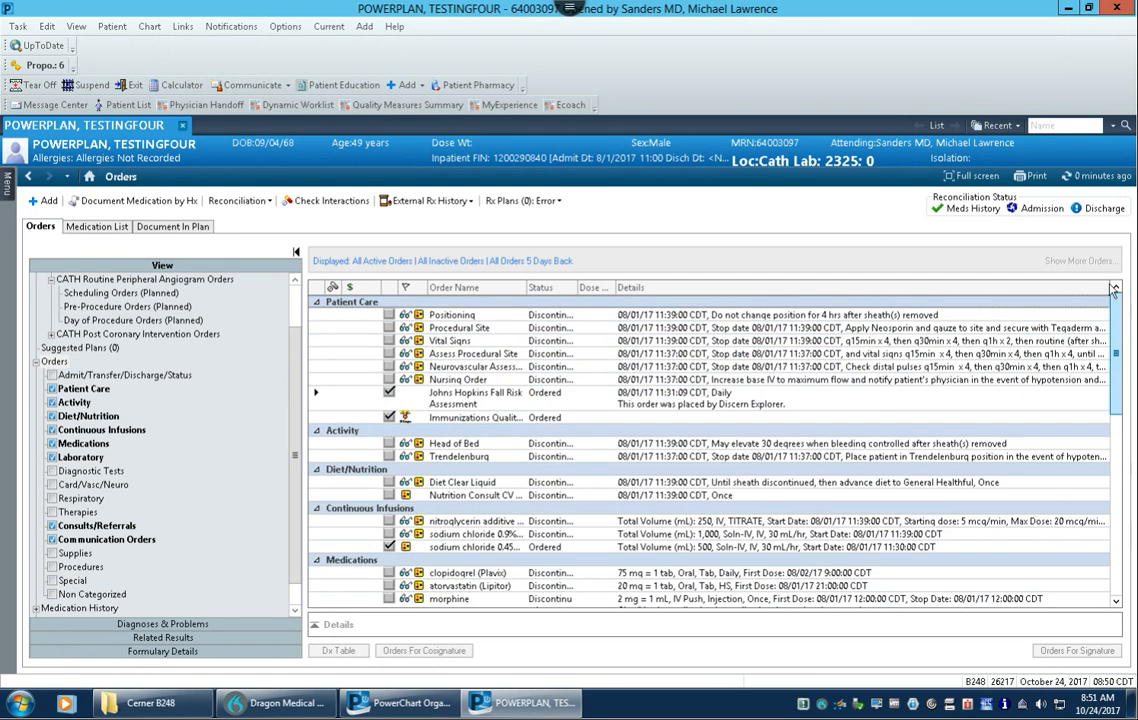
scroll(160, 341, up, 2)
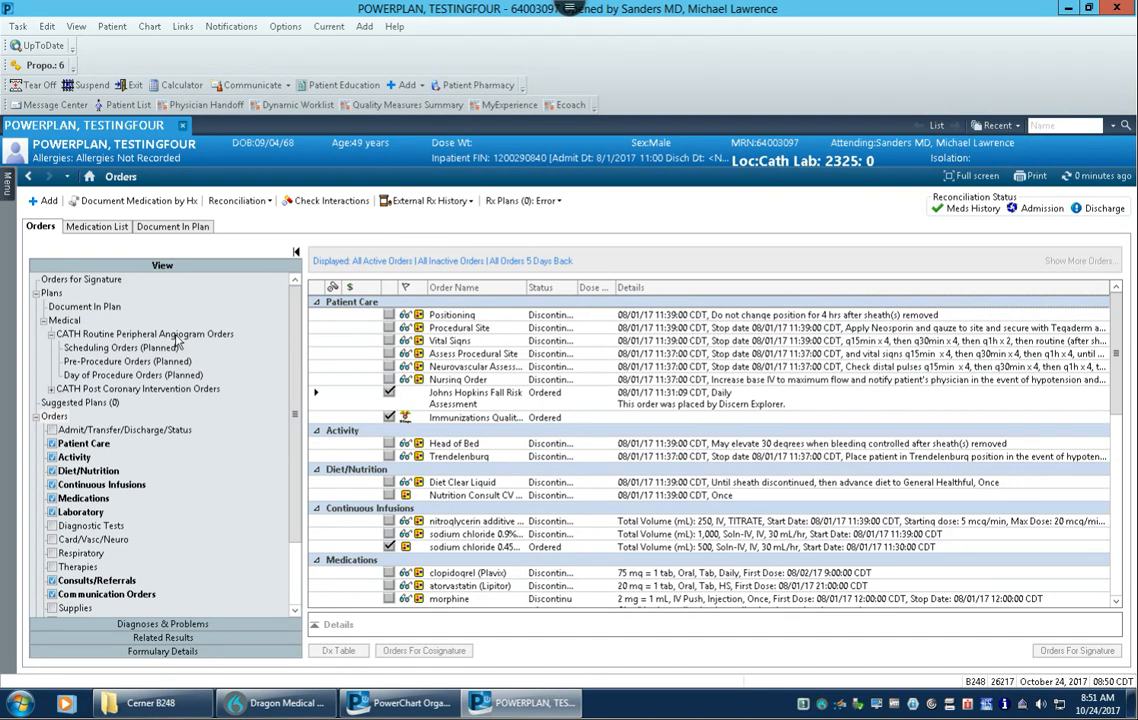
Step: In the plan's Scheduling Orders phase, select the Schedule procedure order for Peripheral Angiogram and Peripheral Intervention with moderate sedation
click(175, 337)
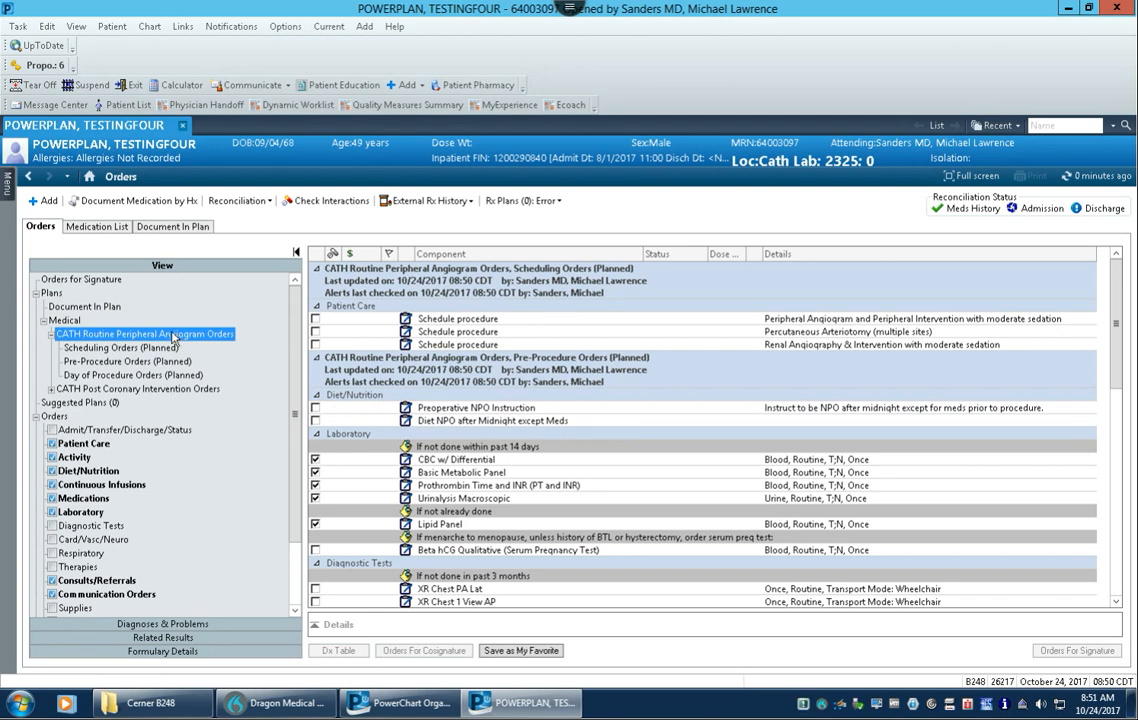
click(118, 349)
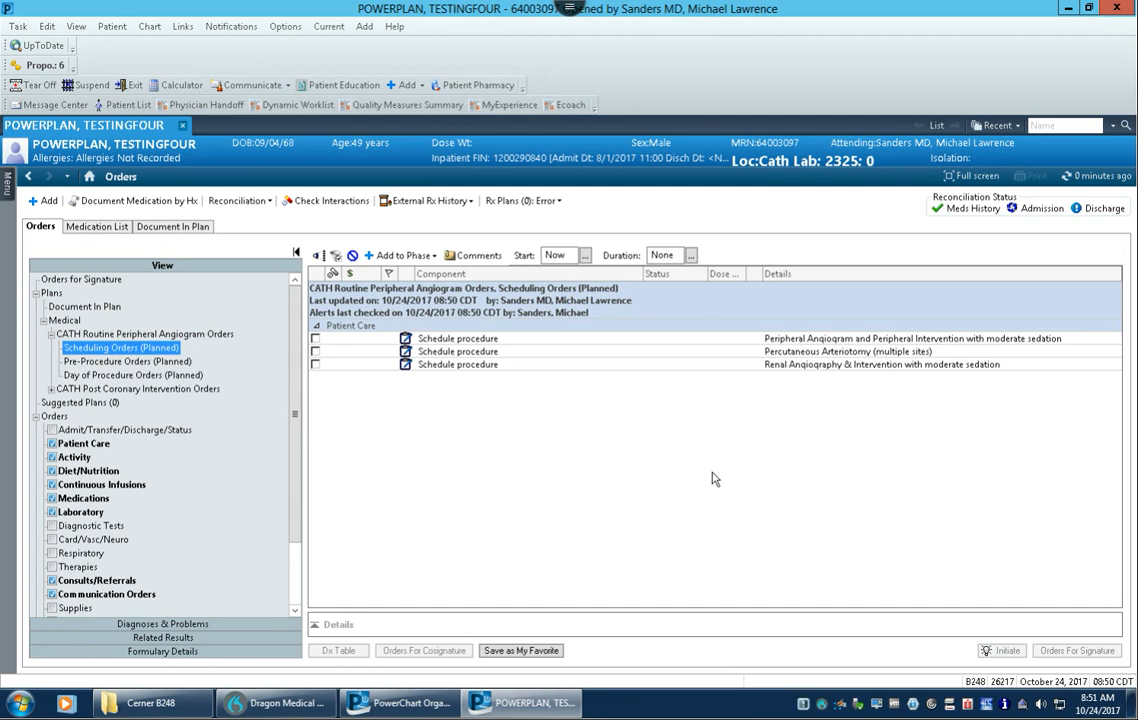
click(874, 552)
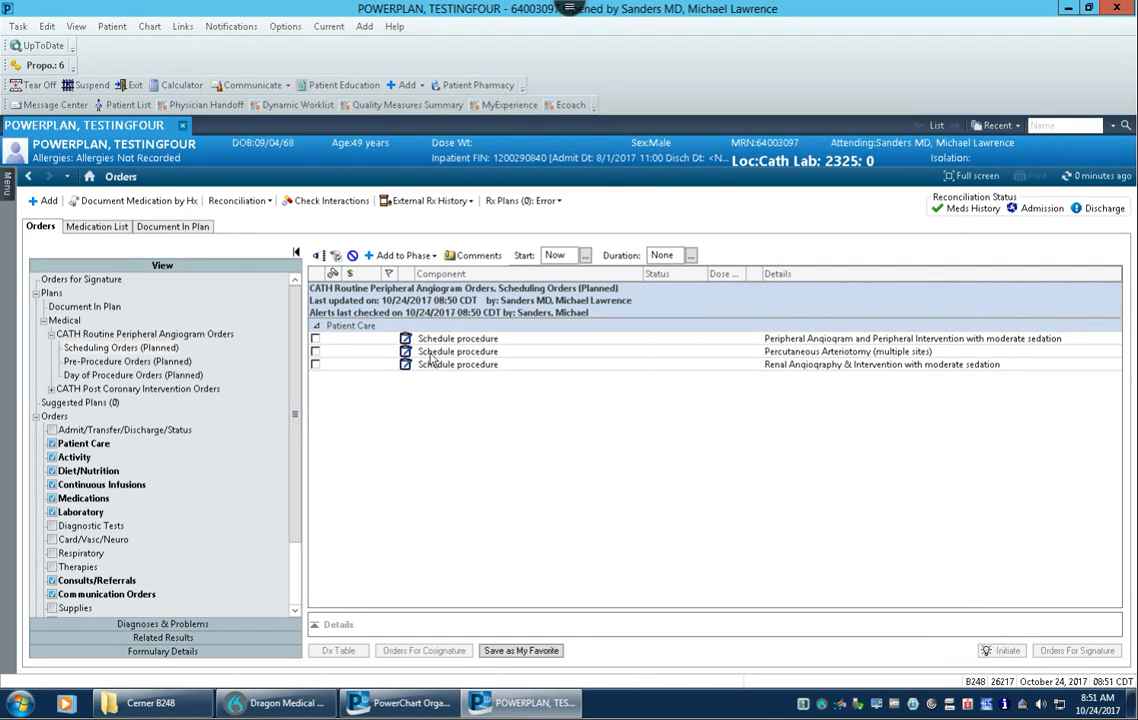
click(315, 339)
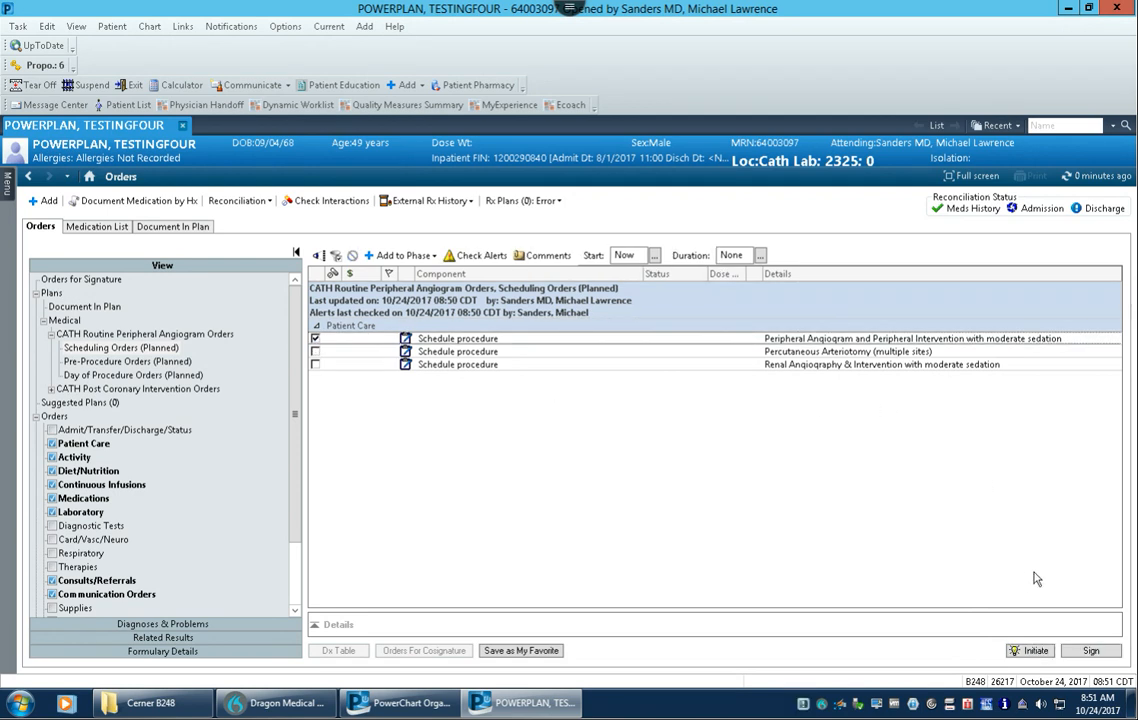
Step: Initiate the Scheduling Orders phase, sign its schedule procedure order and refresh the chart
click(1101, 655)
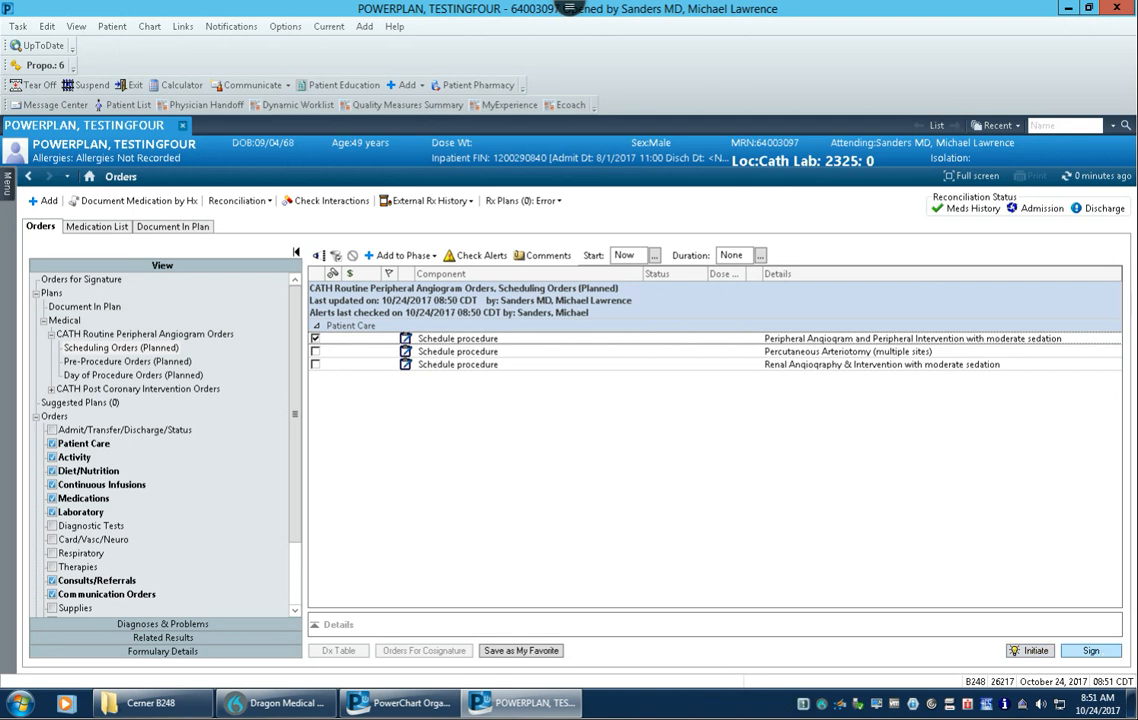
click(1036, 652)
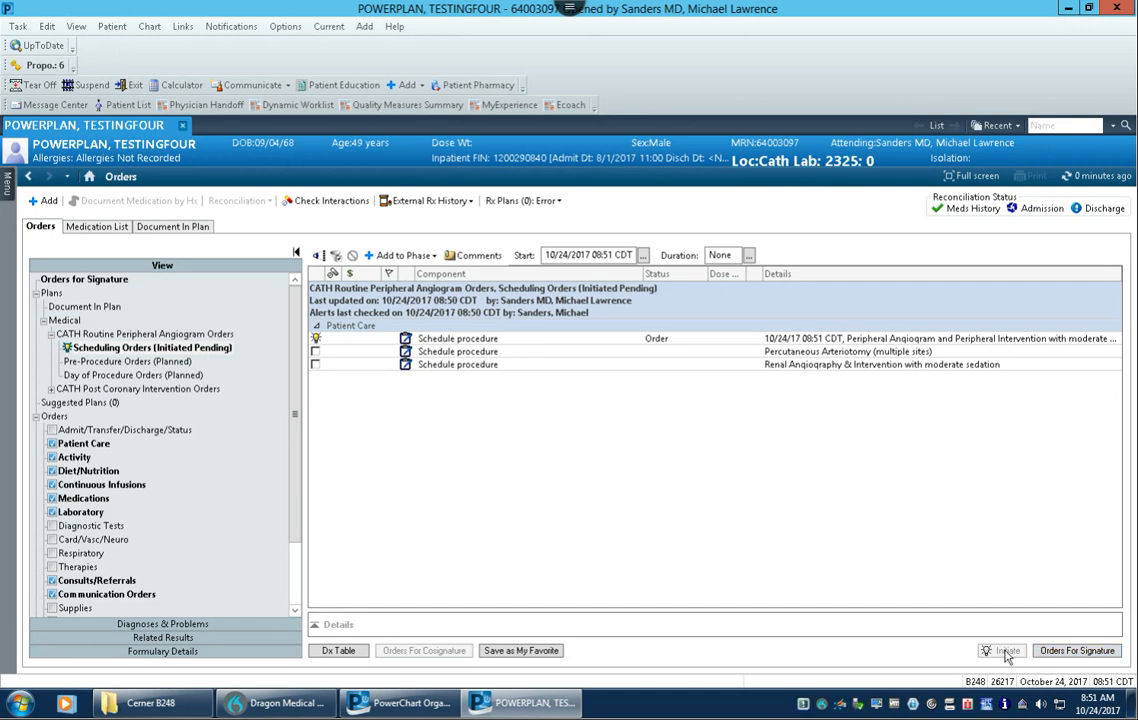
click(1095, 653)
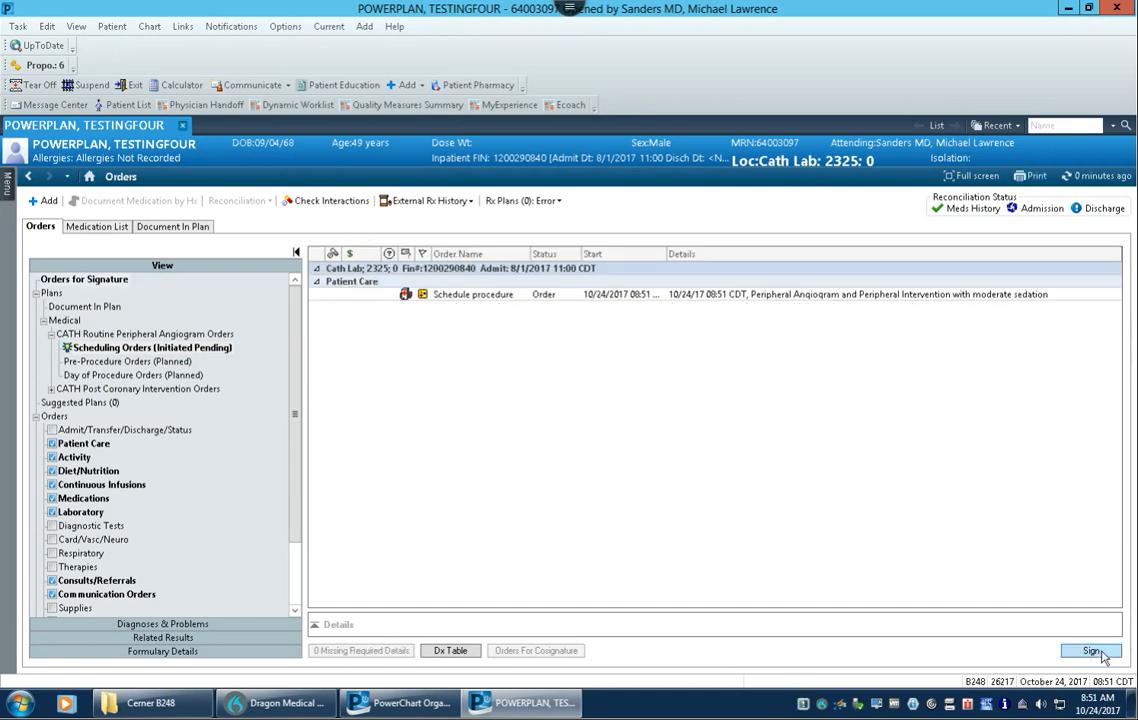
click(1091, 652)
click(1093, 176)
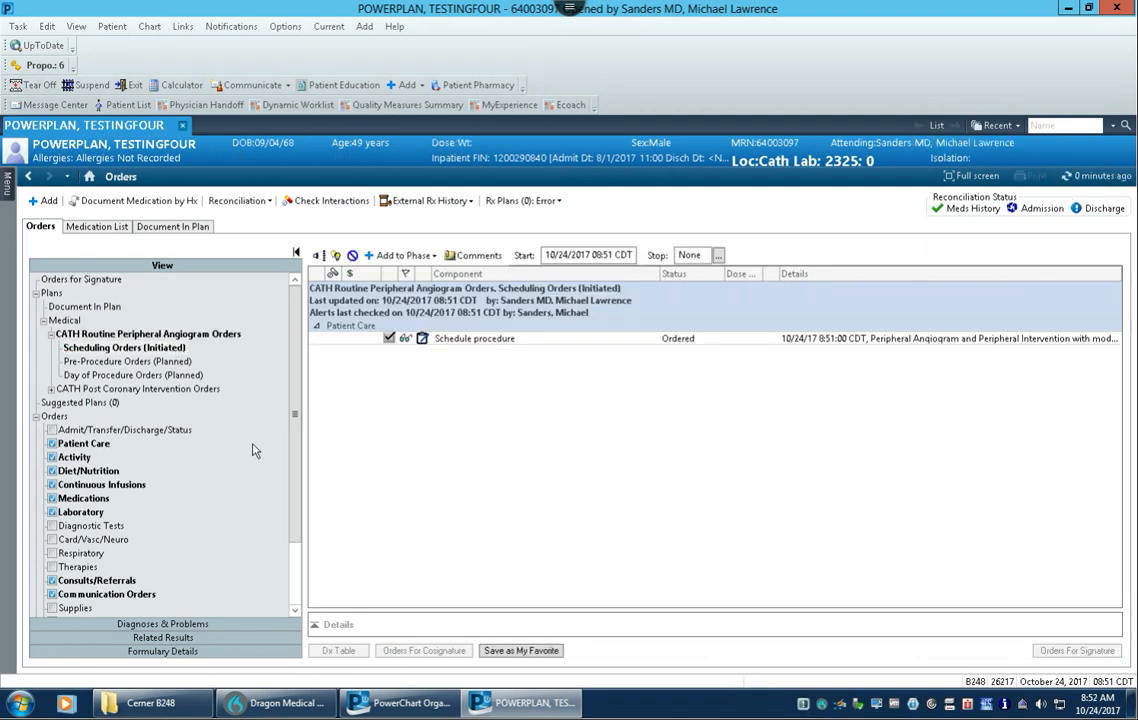
Step: Examine the Patient Care orders in the orders list and the components of the angiogram plan's three phases
scroll(296, 388, down, 1)
scroll(296, 388, up, 1)
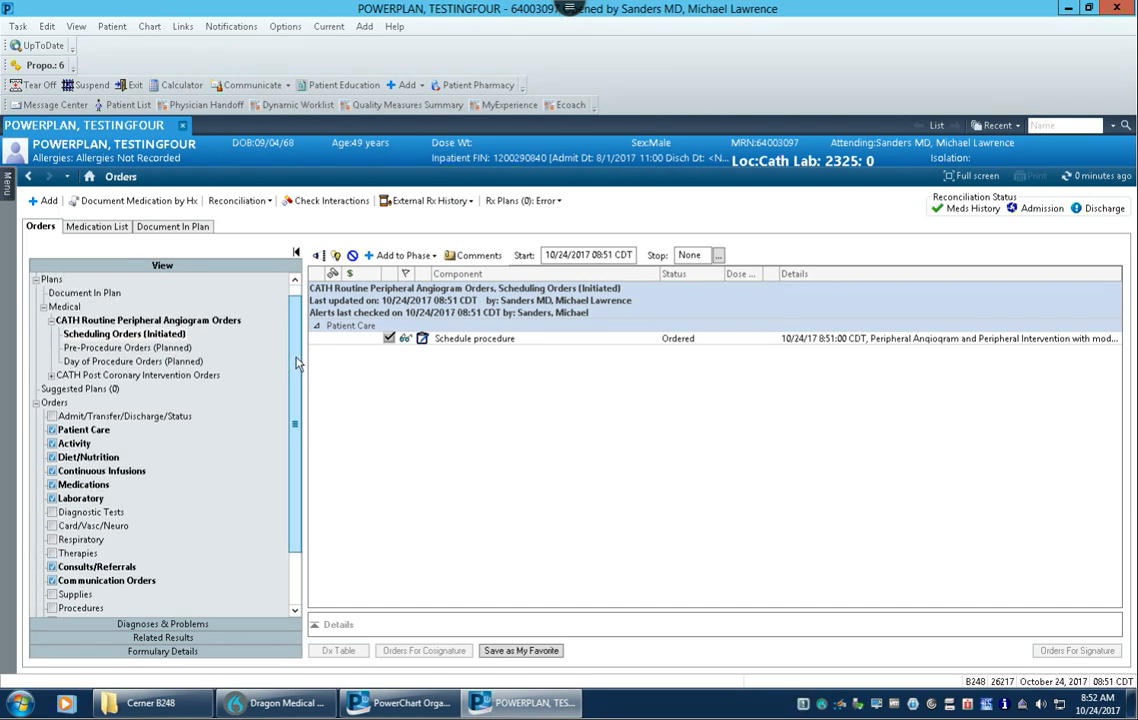
scroll(296, 357, down, 3)
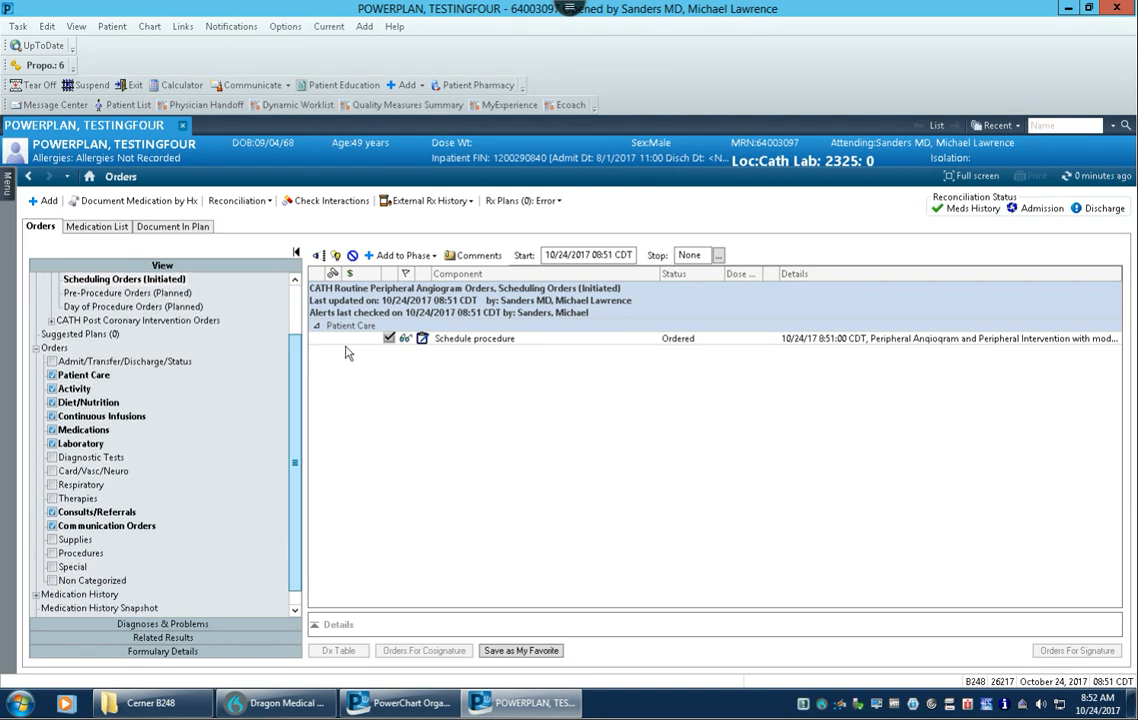
click(52, 347)
click(85, 377)
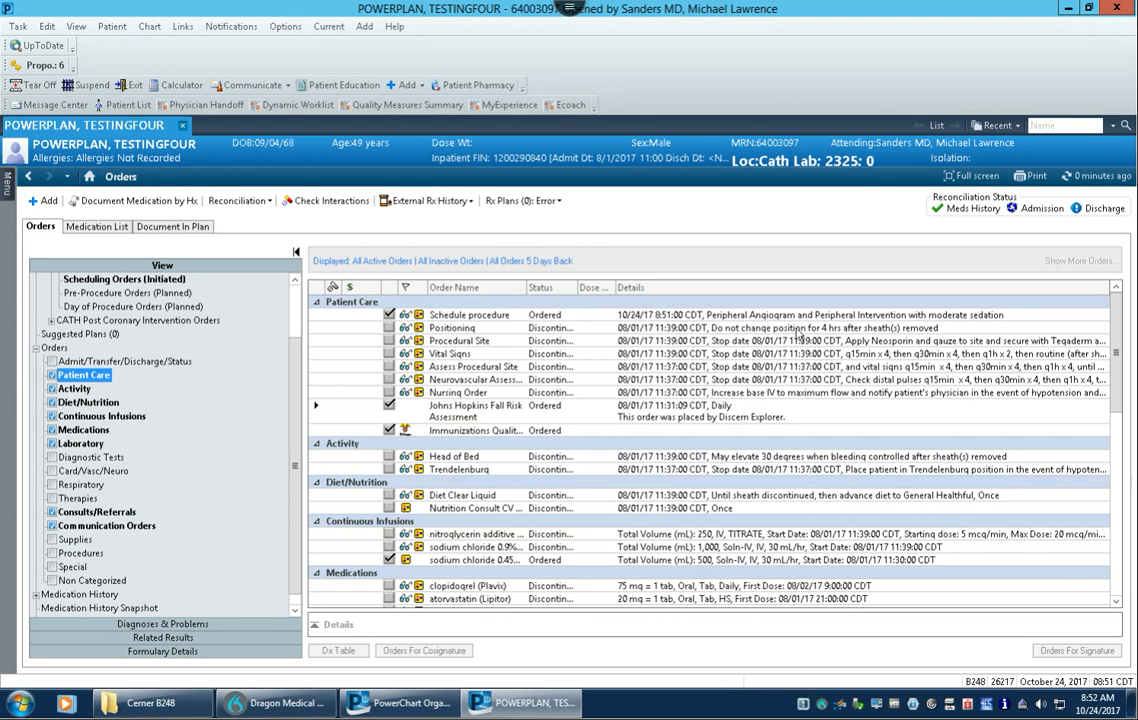
scroll(296, 355, up, 2)
click(127, 361)
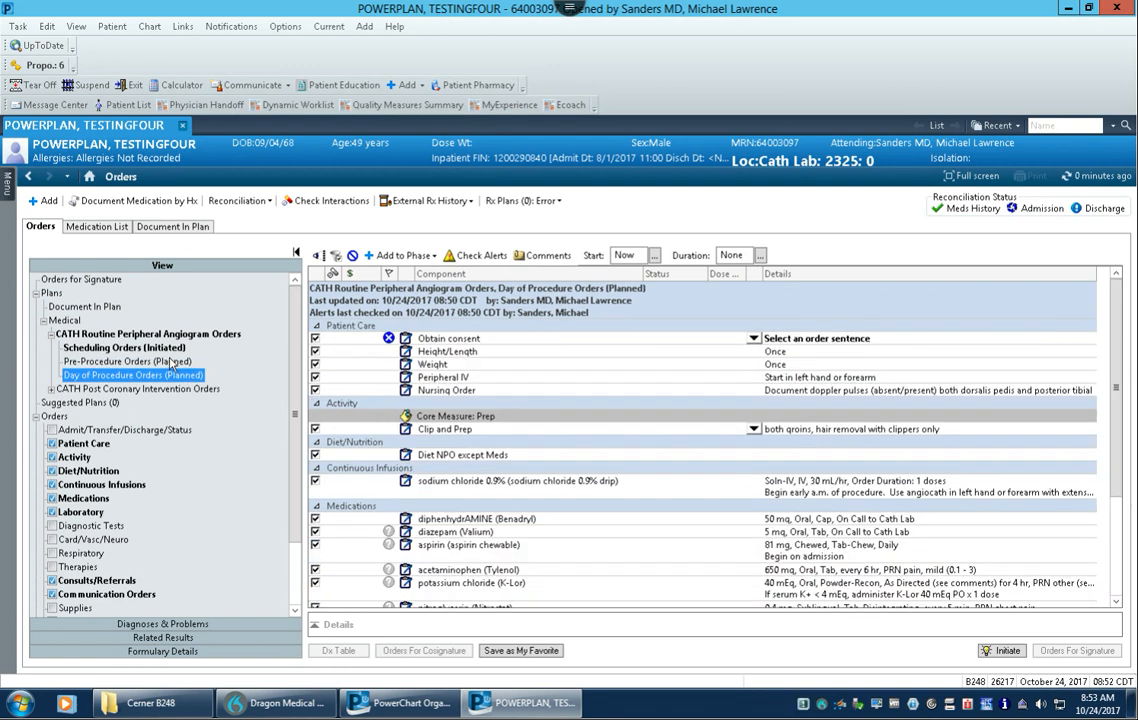
click(130, 361)
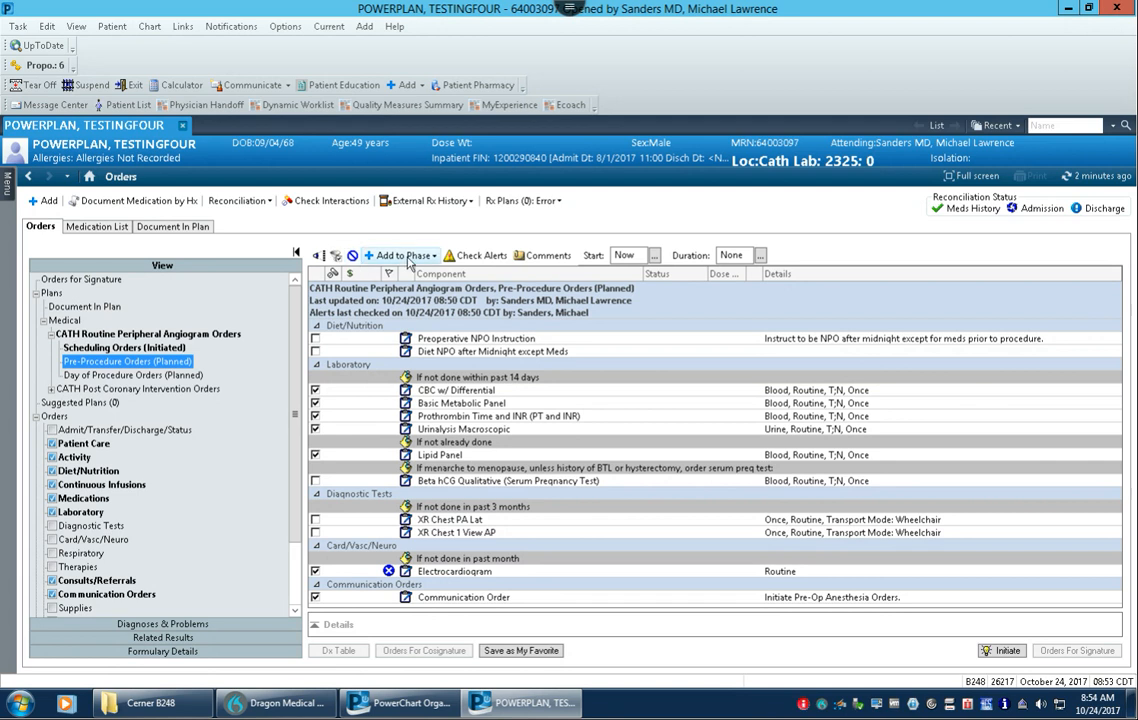
click(148, 332)
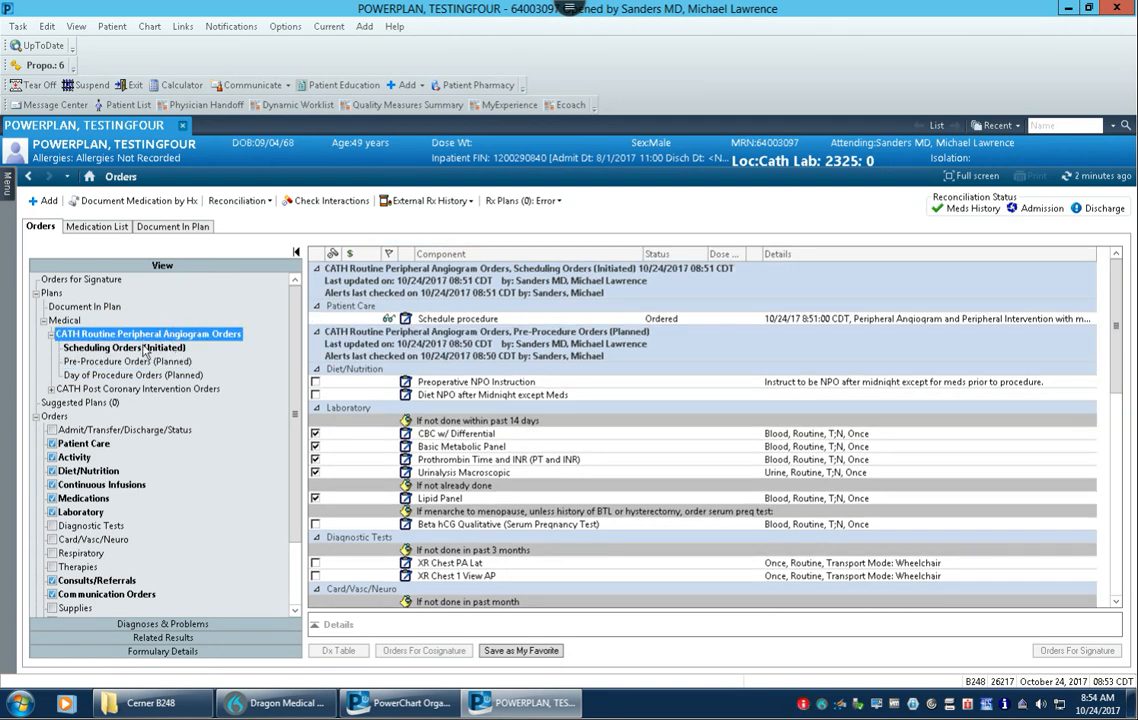
click(128, 347)
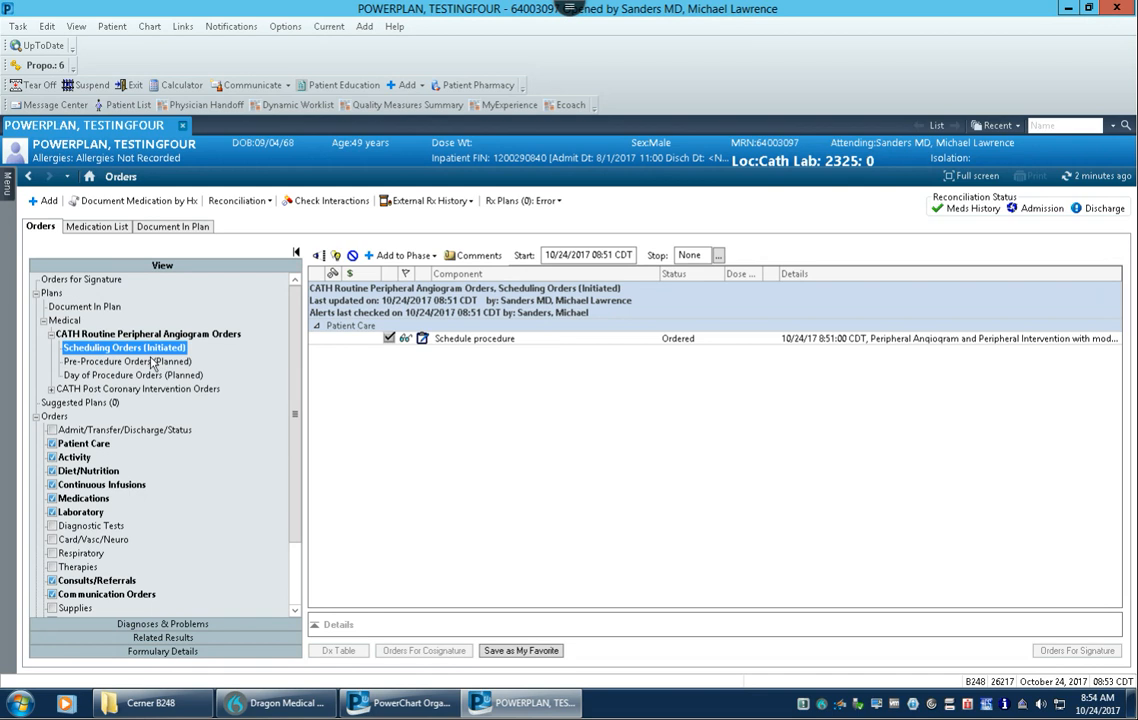
Step: Set the start of the Pre-Procedure Orders phase to 10/29/2017 at 0600
click(148, 362)
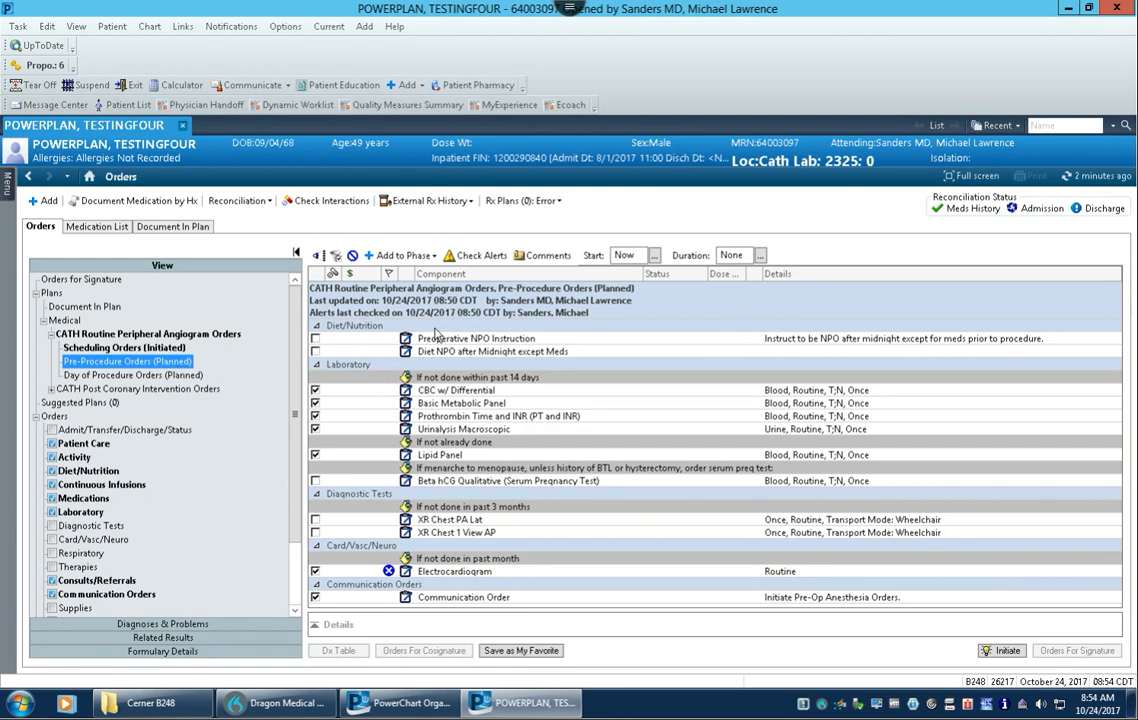
click(654, 256)
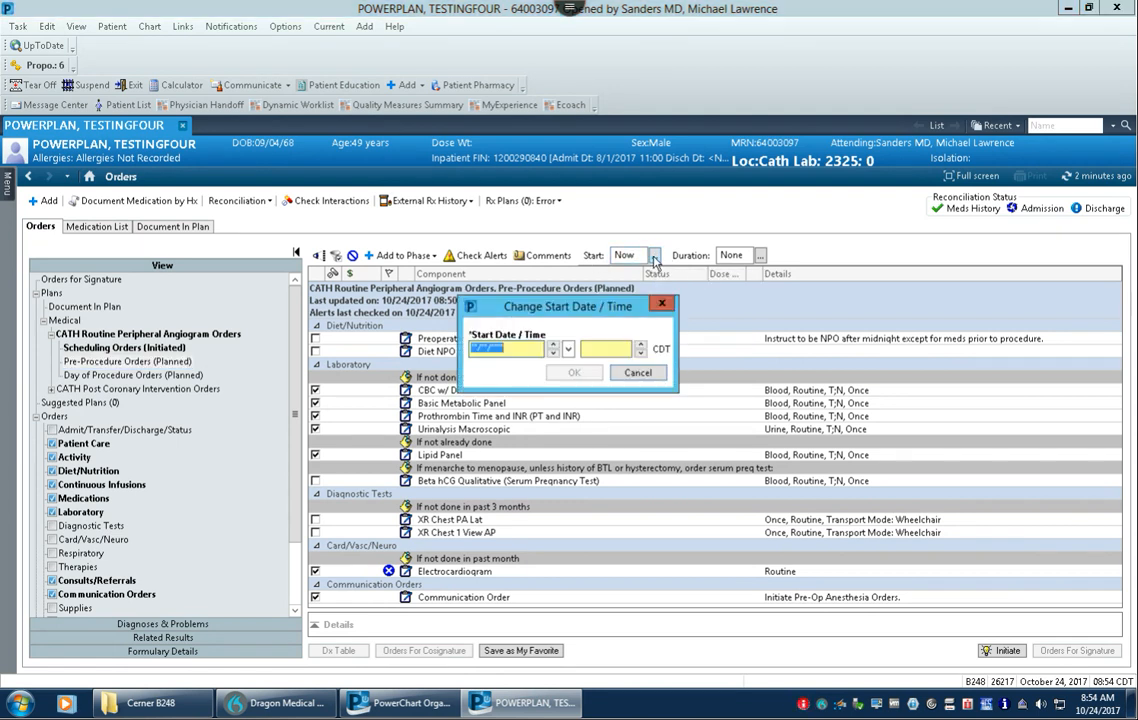
click(567, 349)
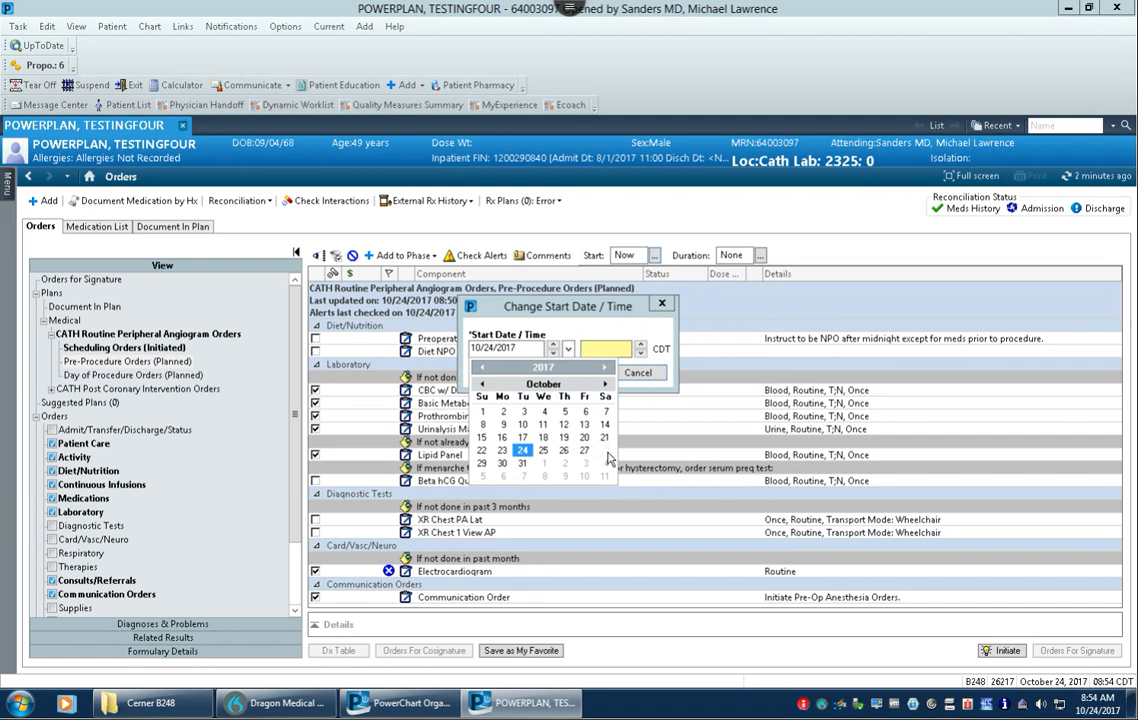
click(486, 464)
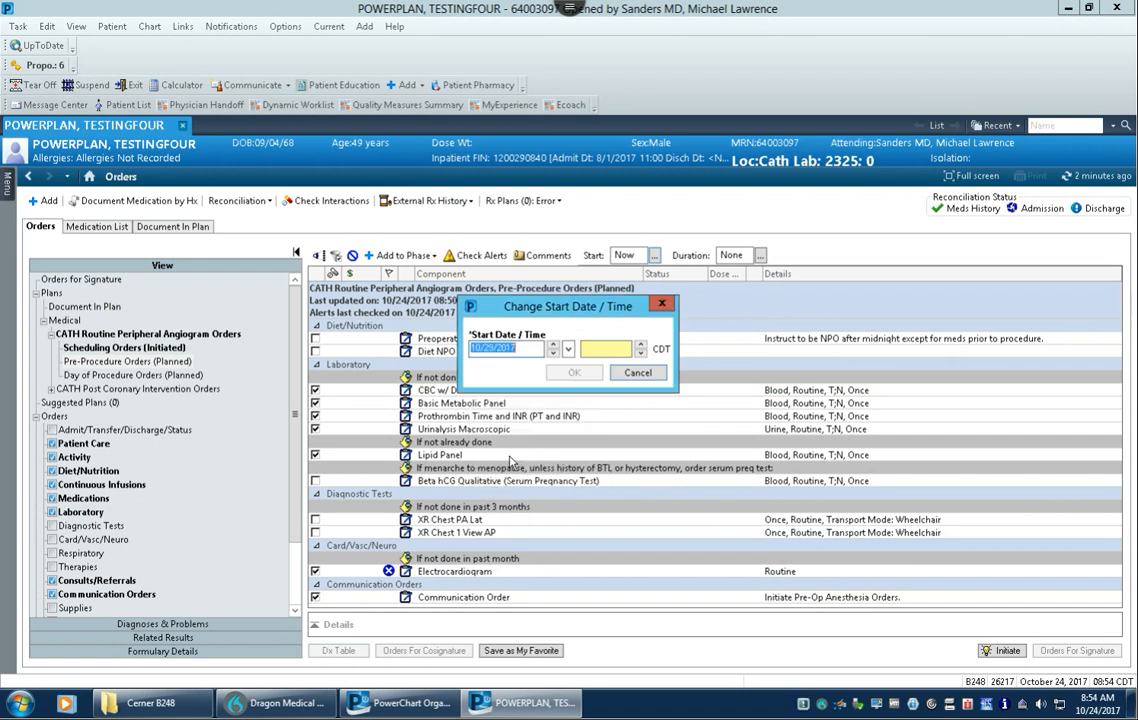
click(600, 348)
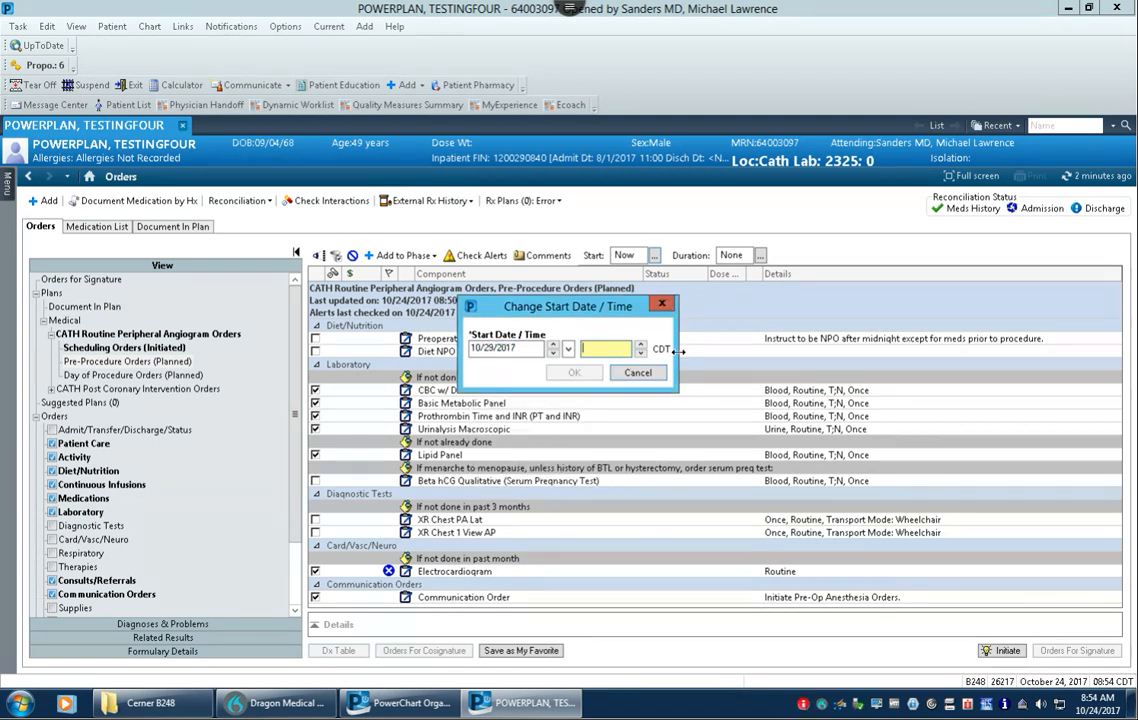
text(0600)
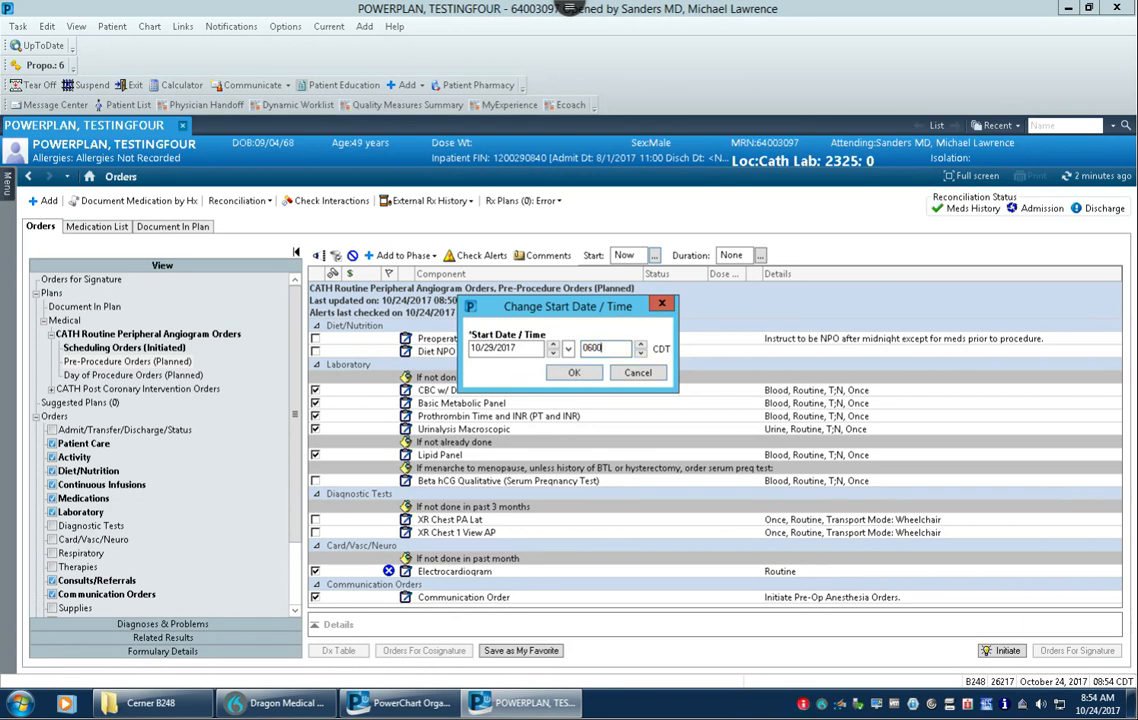
click(574, 372)
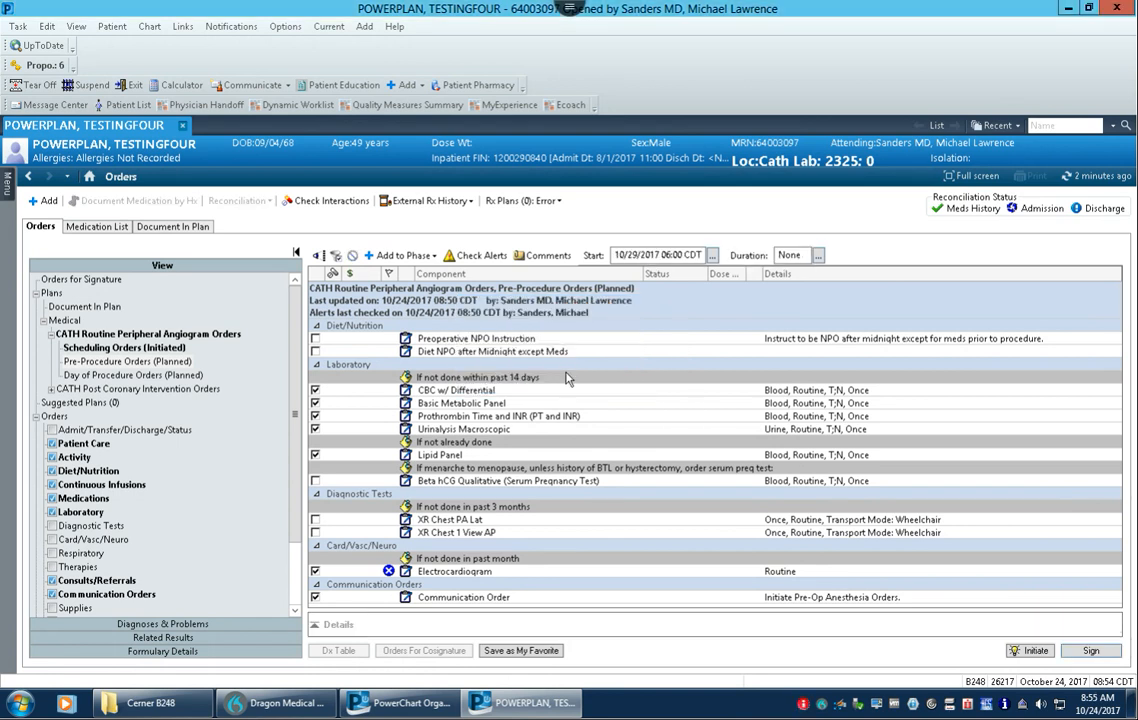
Step: Initiate the Pre-Procedure Orders phase and try to sign its orders
click(122, 361)
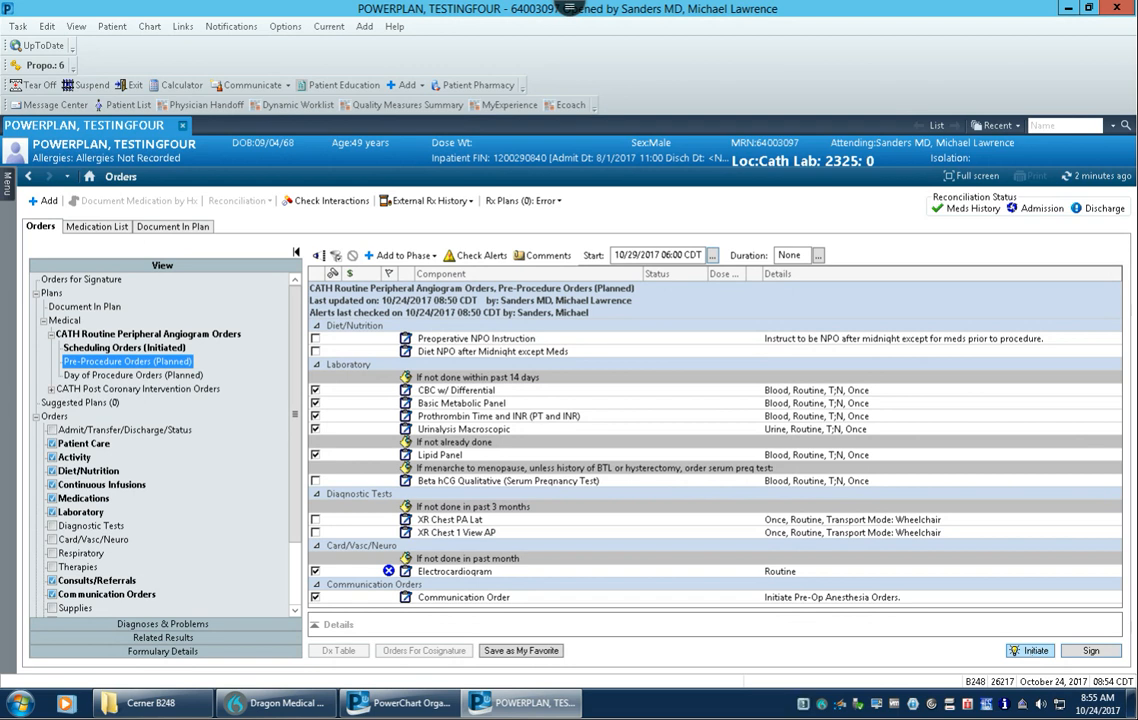
click(1030, 651)
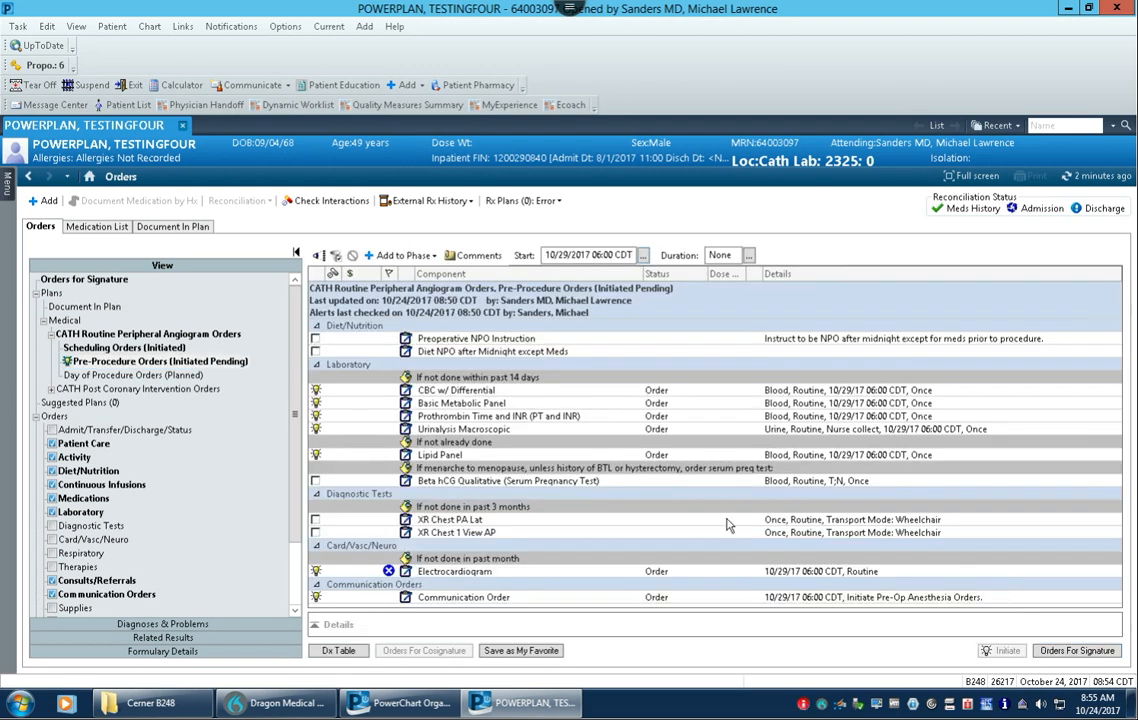
click(1077, 650)
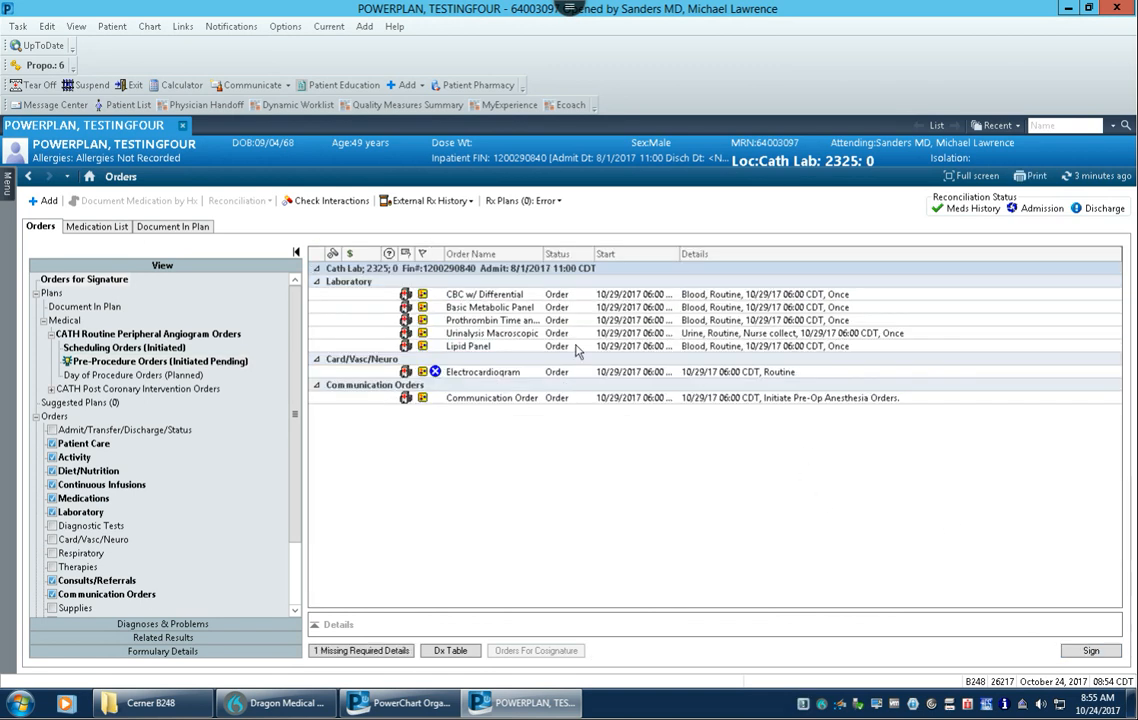
click(1091, 651)
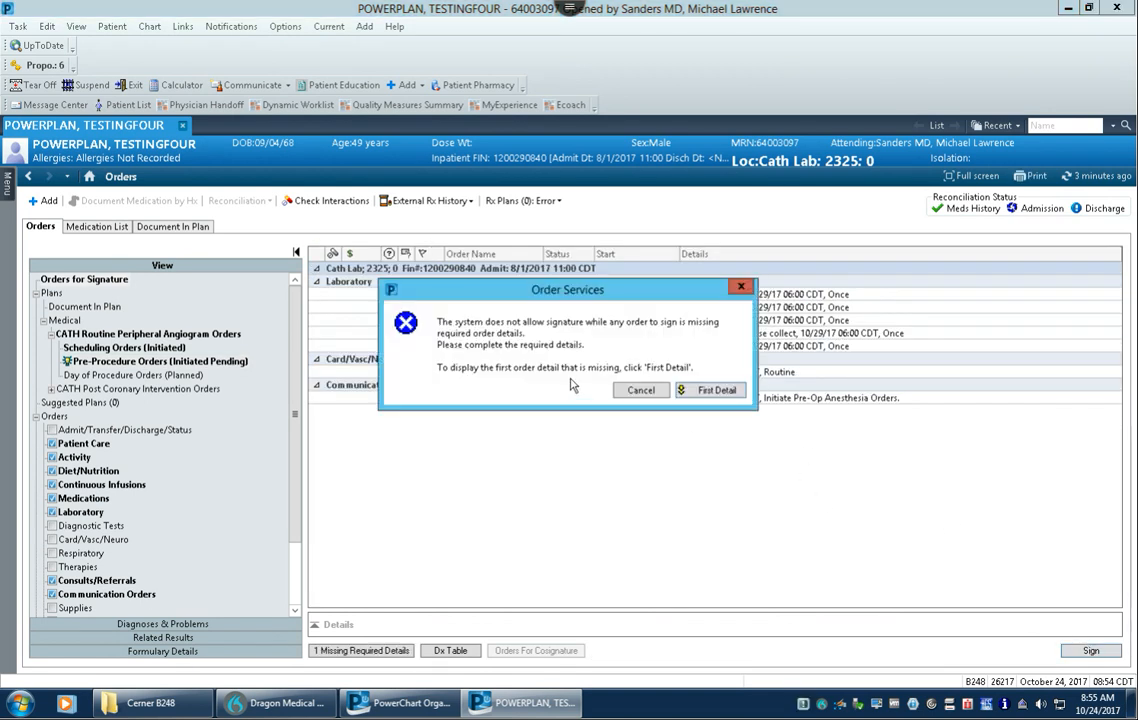
Step: Fill in the Electrocardiogram order's missing reason for exam as "hx of MI" and sign the pre-procedure orders
click(714, 391)
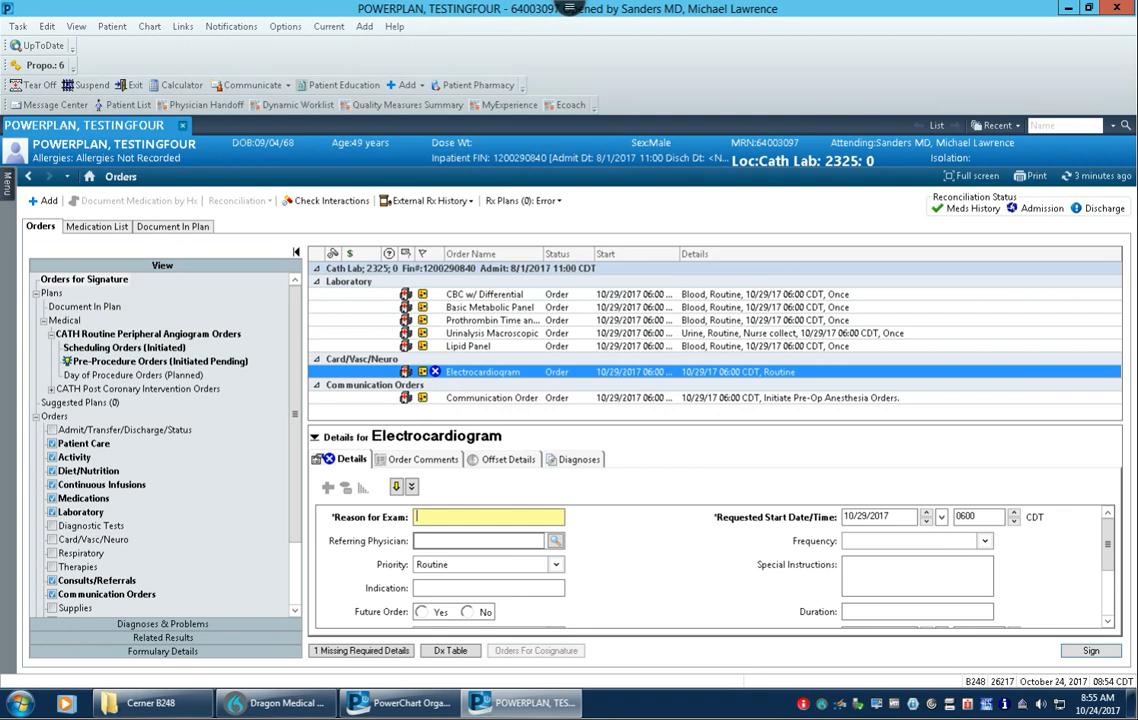
text(x of MI)
key(Tab)
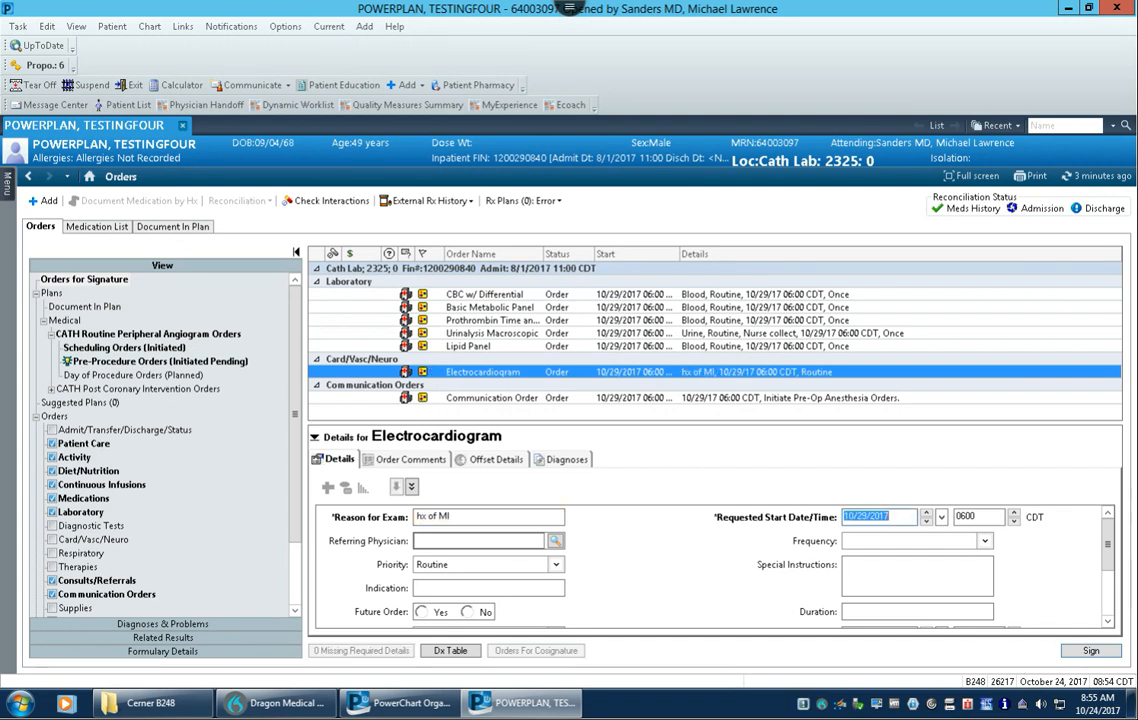
click(1100, 656)
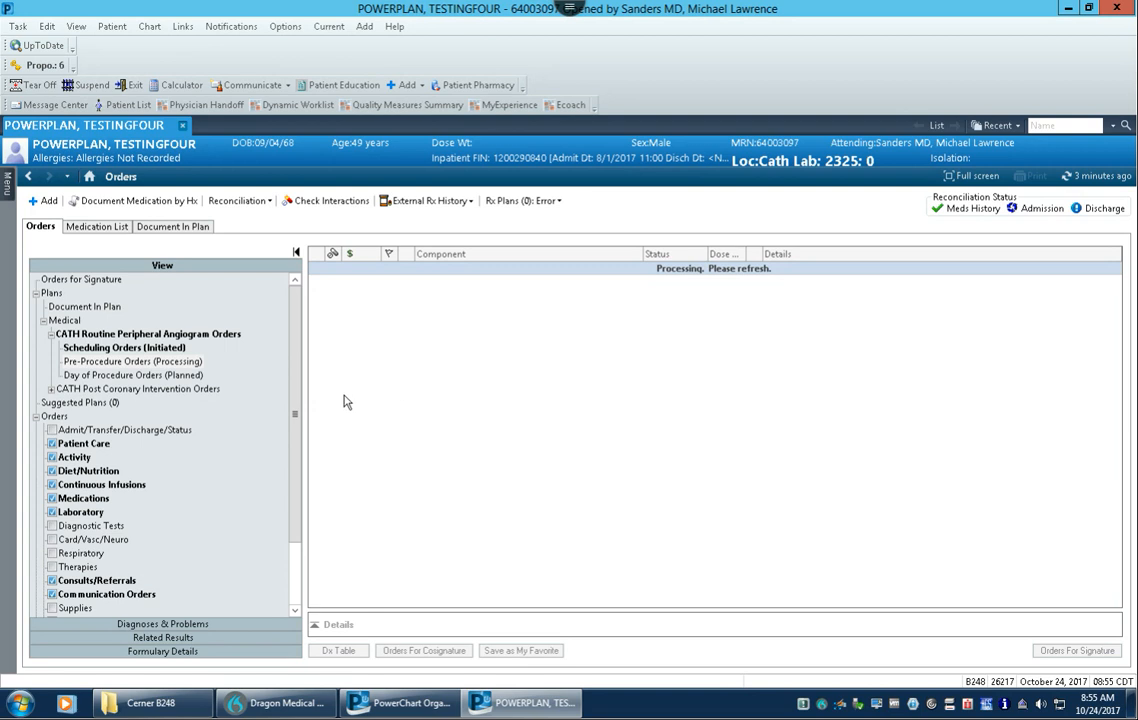
Step: Examine the signed Pre-Procedure Orders phase of the angiogram plan, including its components and phase start date and time
click(173, 364)
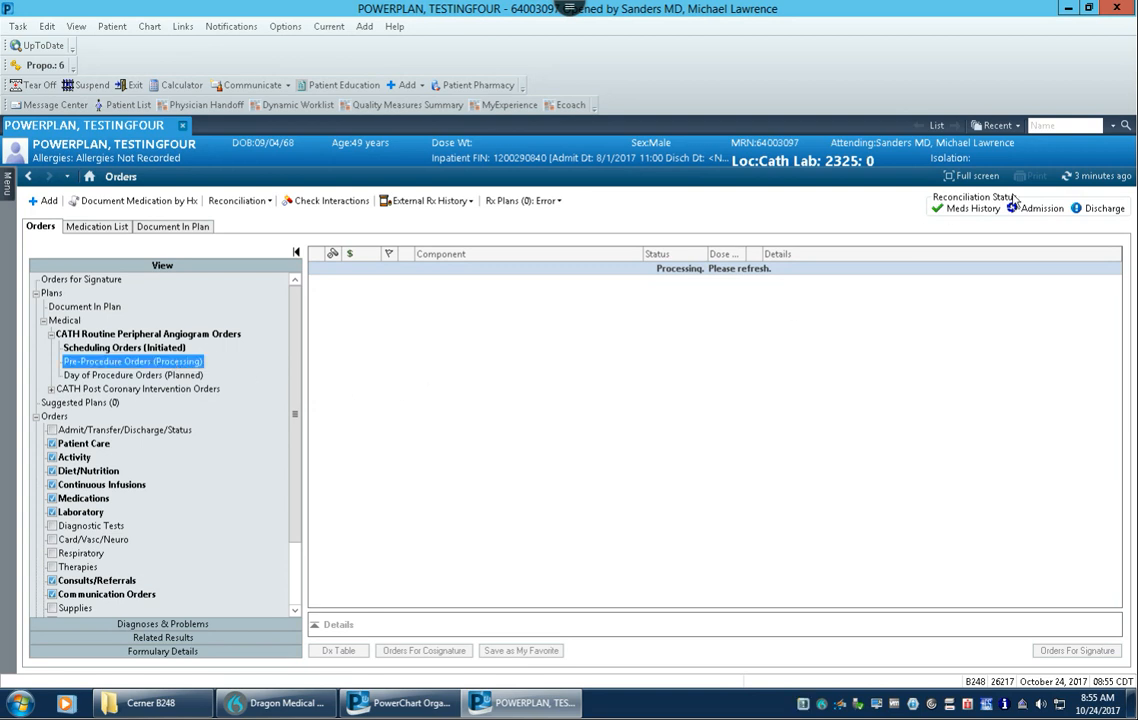
click(172, 363)
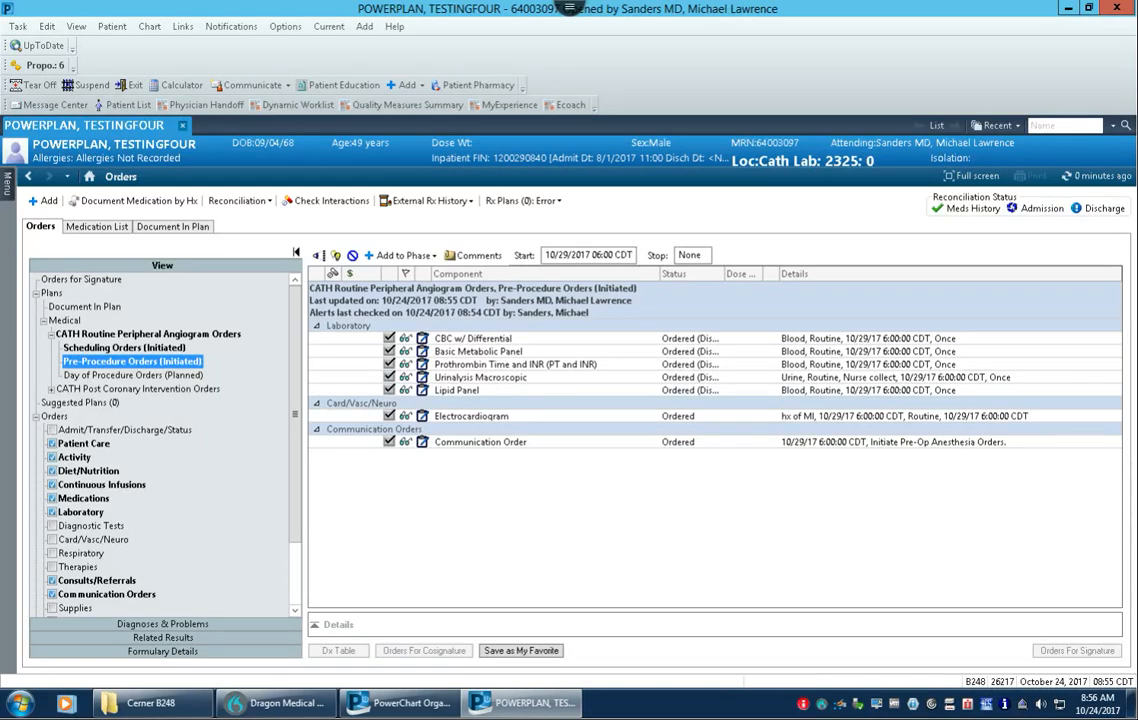
click(607, 255)
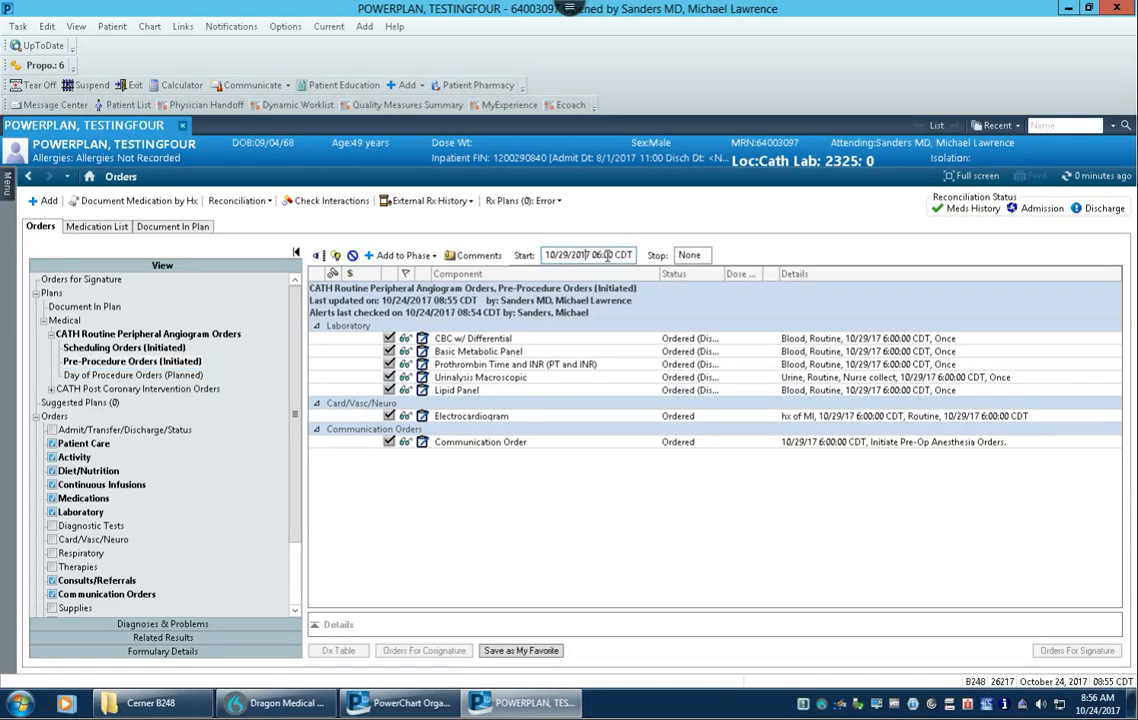